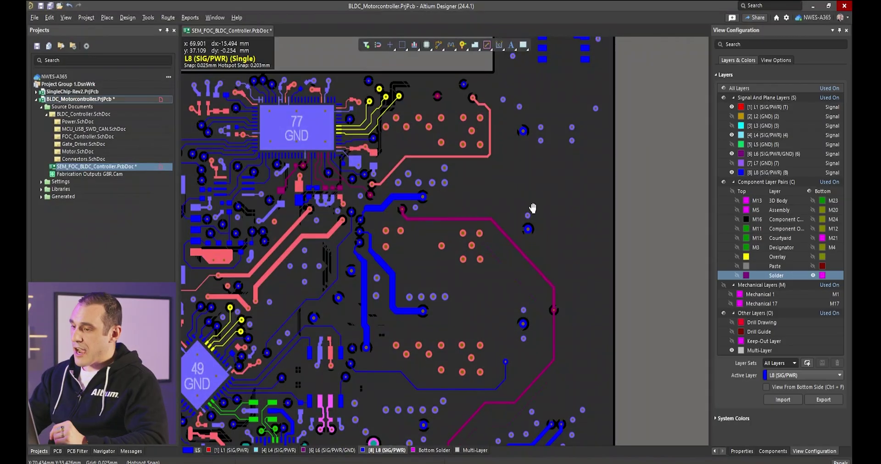
# Step: Place a rectangular fill about 7.6 by 6.7 mm on L8 (SIG/PWR), in the empty area beside the right board edge
pyautogui.moveTo(531, 206); pyautogui.dragTo(458, 261, button='right')
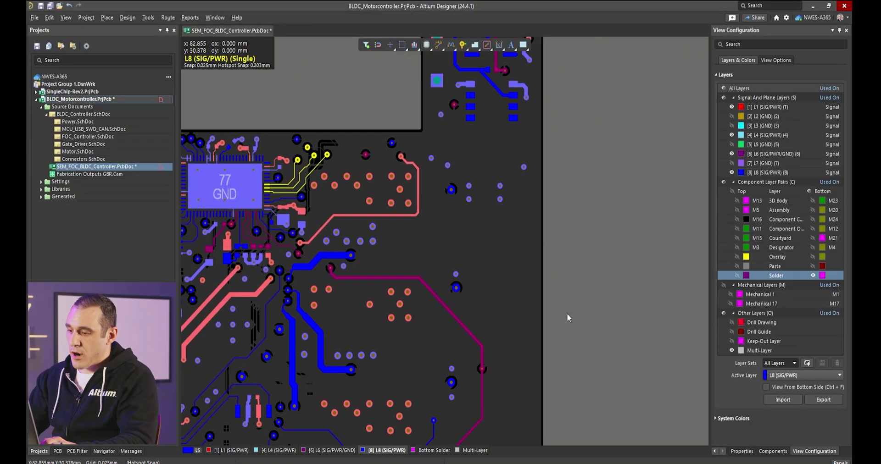
pyautogui.click(747, 452)
pyautogui.keyDown('ctrl'); pyautogui.scroll(6, 450, 231); pyautogui.keyUp('ctrl')
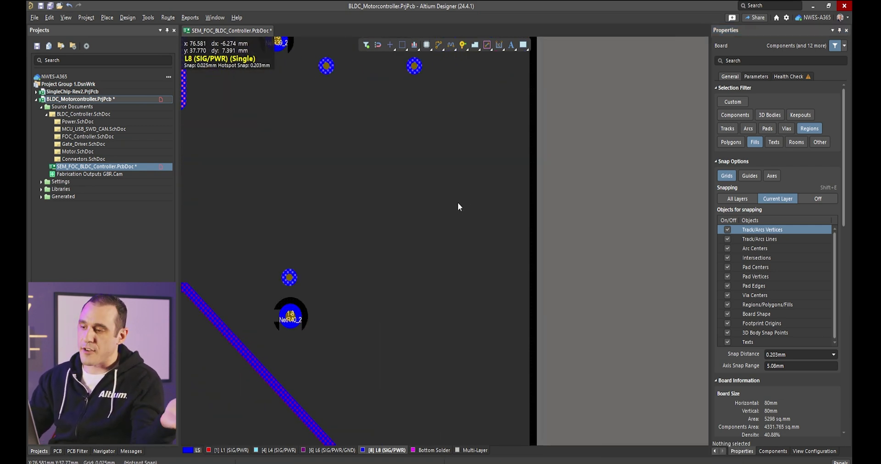
pyautogui.moveTo(440, 213); pyautogui.dragTo(519, 250, button='right')
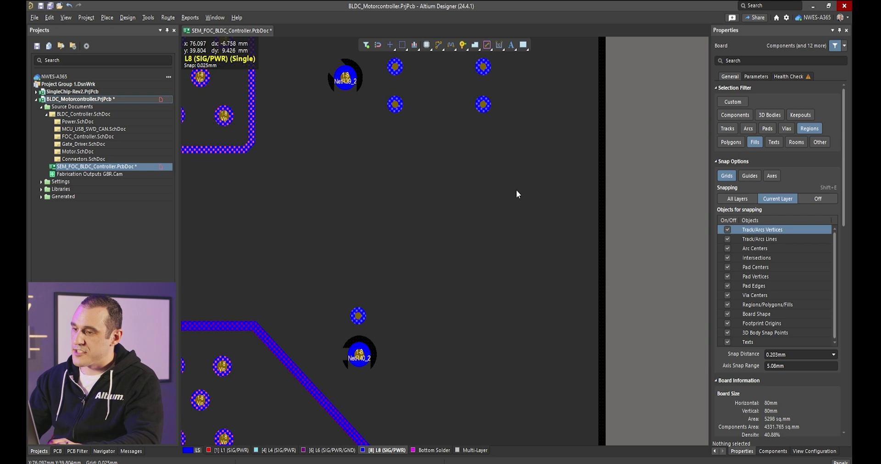
pyautogui.keyDown('shift'); pyautogui.hscroll(1, 519, 191); pyautogui.keyUp('shift')
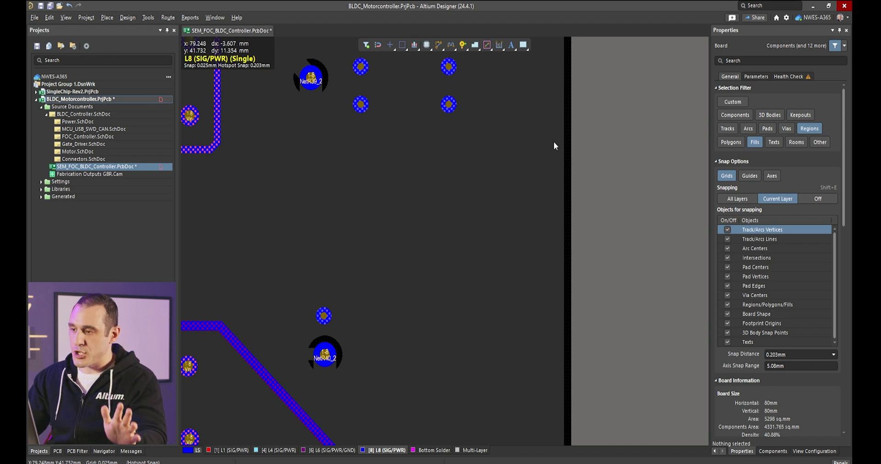
pyautogui.click(526, 47)
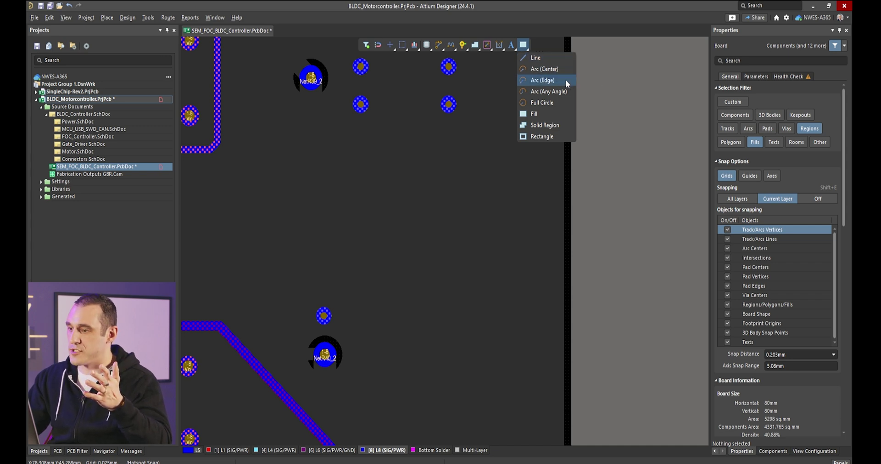
pyautogui.click(564, 113)
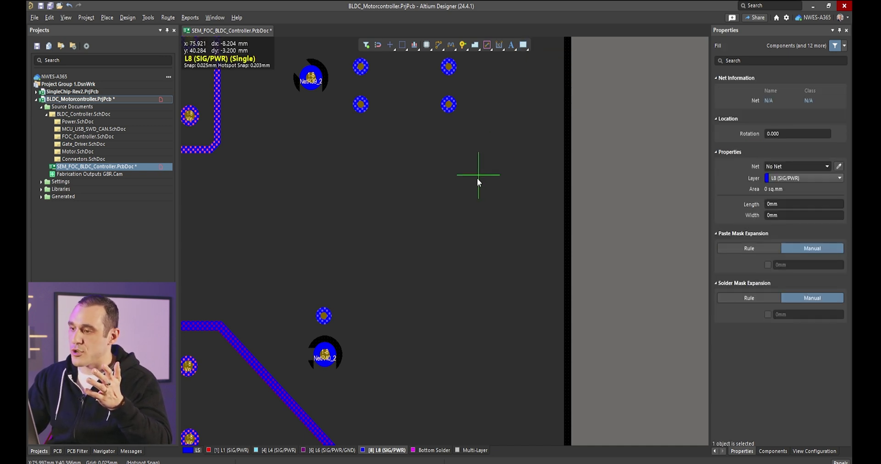
pyautogui.click(535, 150)
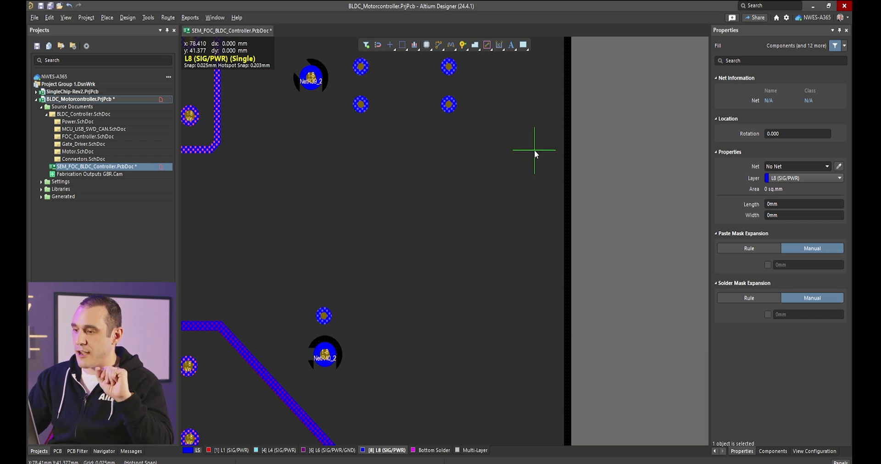
pyautogui.click(357, 321)
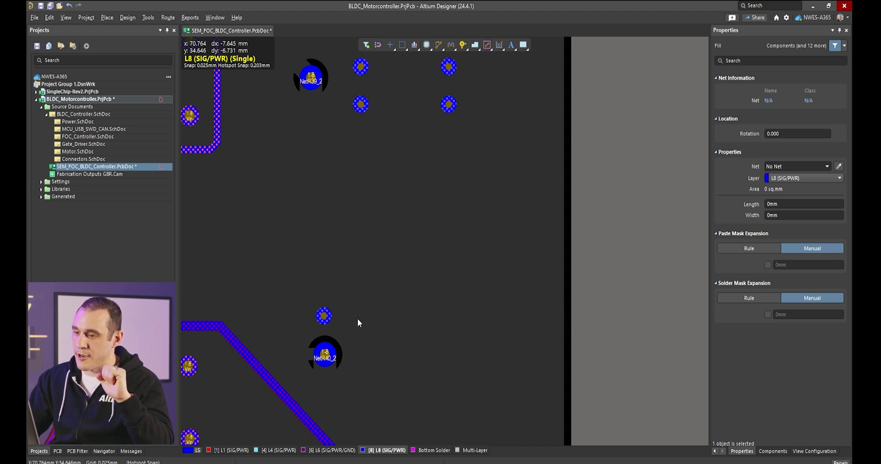
pyautogui.press('Escape')
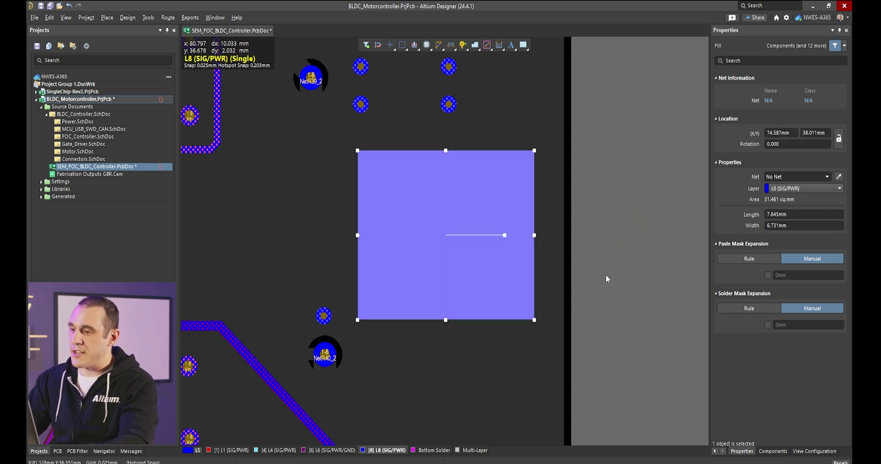
pyautogui.click(620, 229)
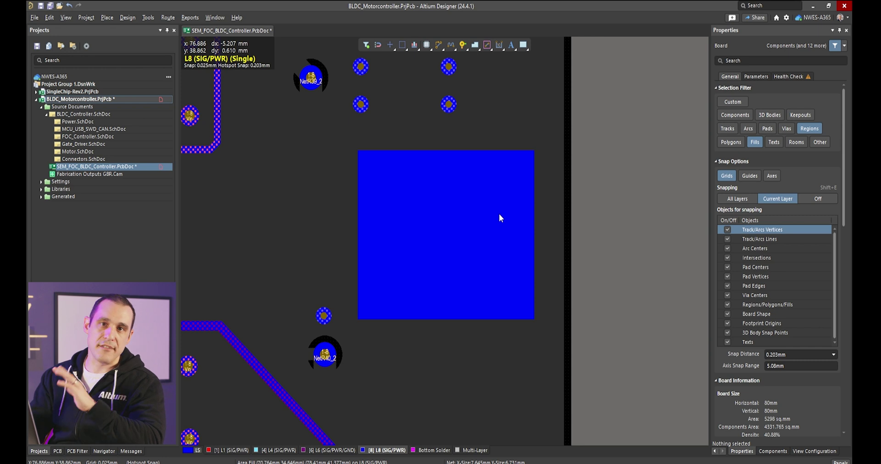
# Step: Examine the solder mask over the new fill in a 3D view of the board's bottom side
pyautogui.moveTo(430, 380); pyautogui.dragTo(460, 400, button='right')
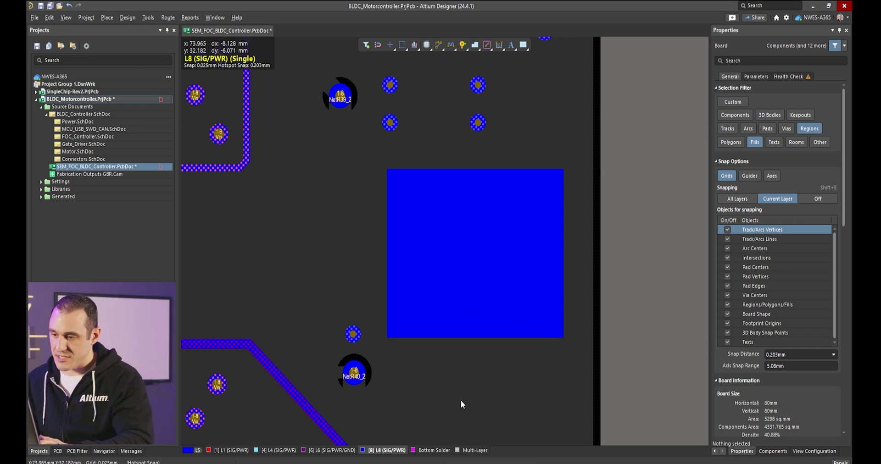
pyautogui.click(599, 289)
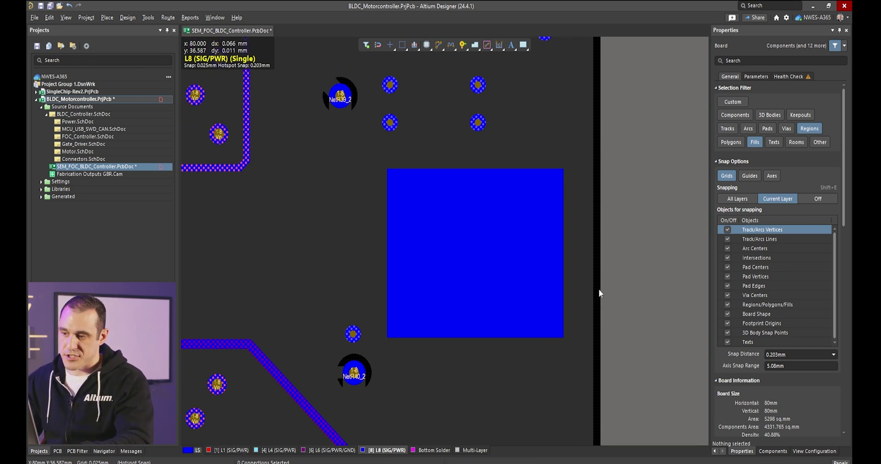
pyautogui.press('3')
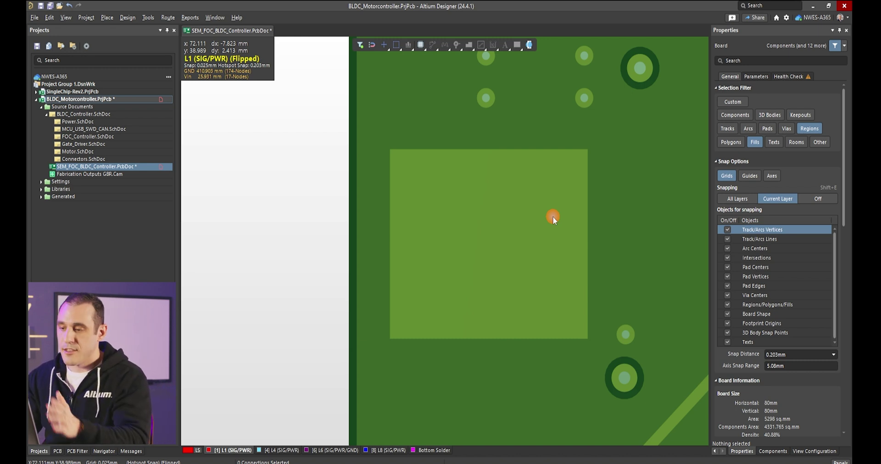
pyautogui.press('v')
pyautogui.press('b')
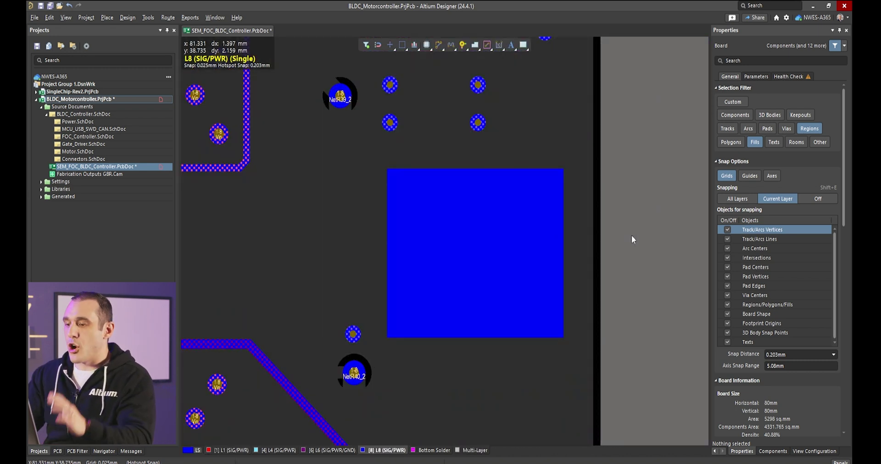
# Step: Enable the manual solder mask expansion on the L8 fill and set it to 0.5 mm
pyautogui.click(467, 249)
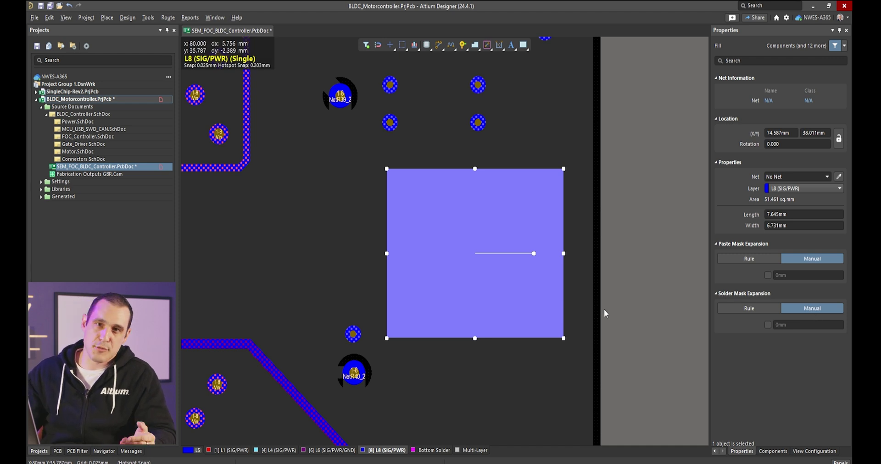
pyautogui.click(768, 325)
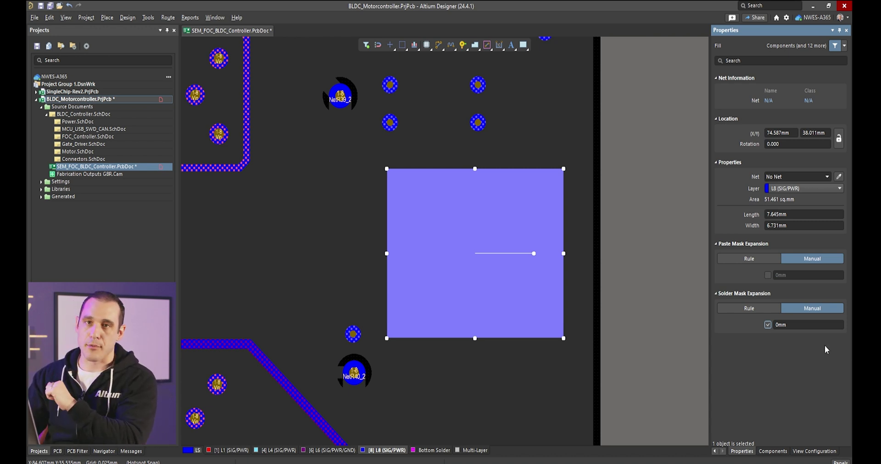
pyautogui.click(819, 325)
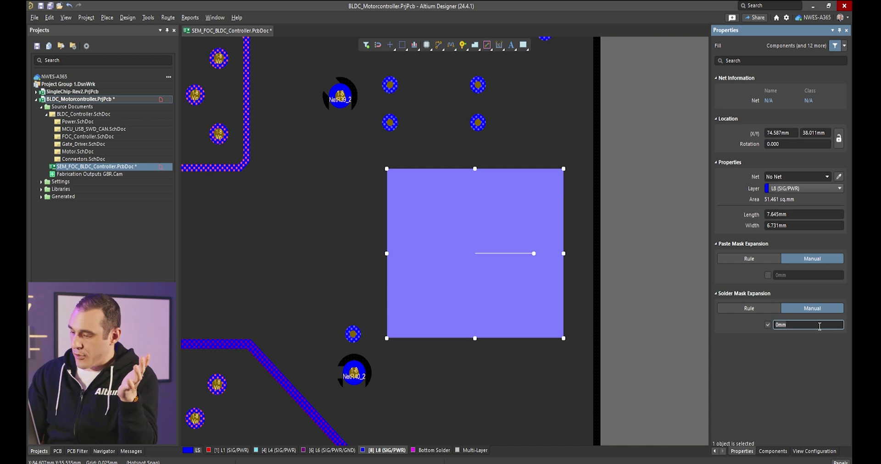
pyautogui.press('BackSpace')
pyautogui.press('BackSpace')
pyautogui.press('BackSpace')
pyautogui.write('0.5')
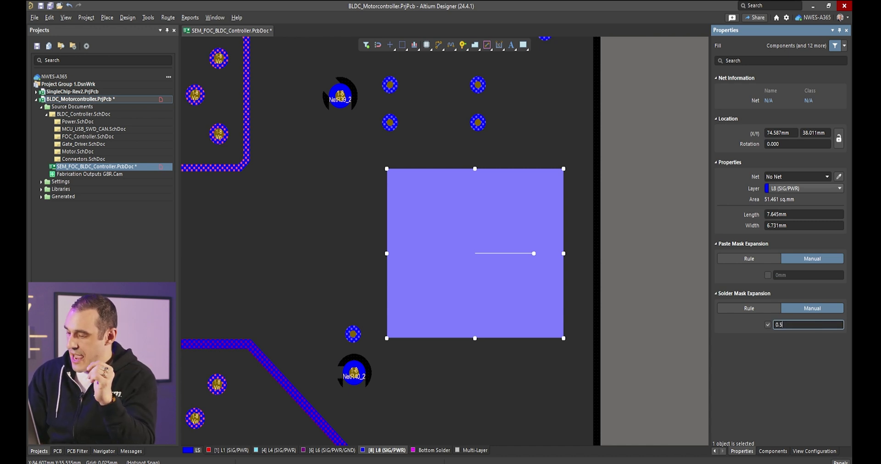
pyautogui.press('Return')
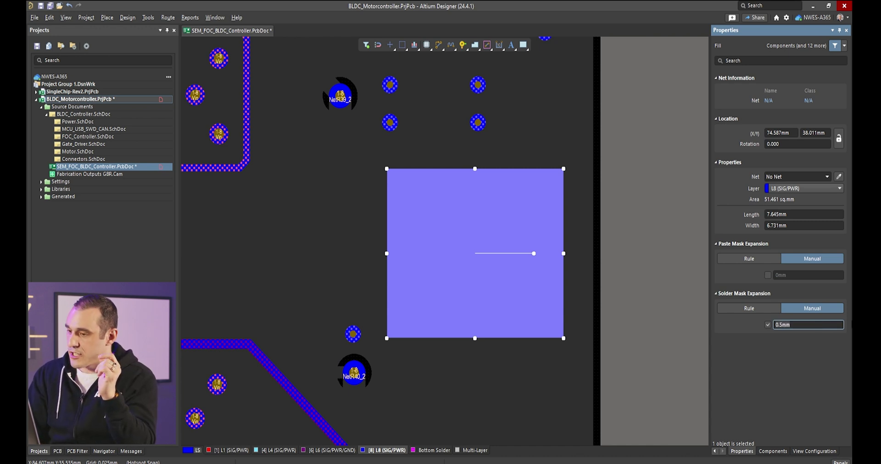
pyautogui.rightClick(646, 254)
pyautogui.click(645, 189)
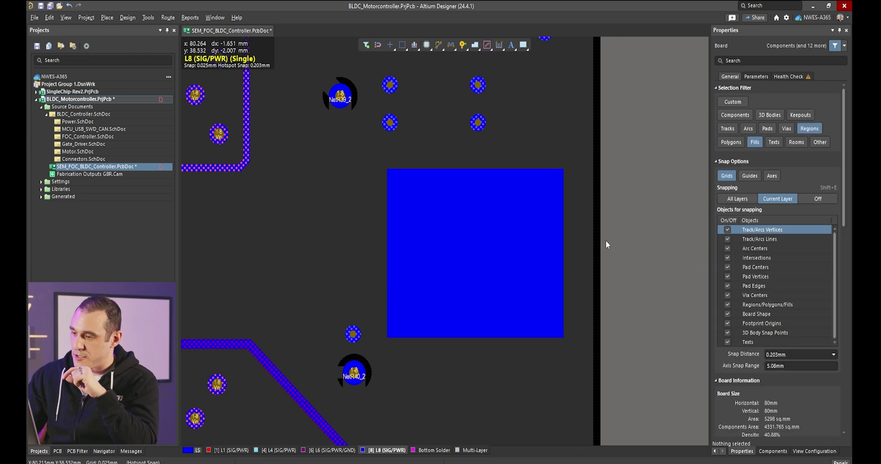
# Step: Inspect the mask opening around the fill in 3D from the bottom side of the board
pyautogui.press('3')
pyautogui.hotkey('ctrl', 'f')
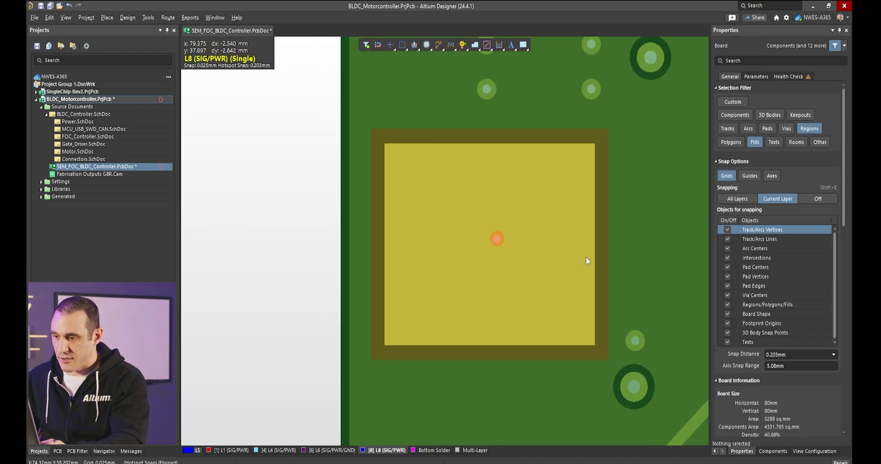
pyautogui.moveTo(578, 265); pyautogui.dragTo(490, 273, button='right')
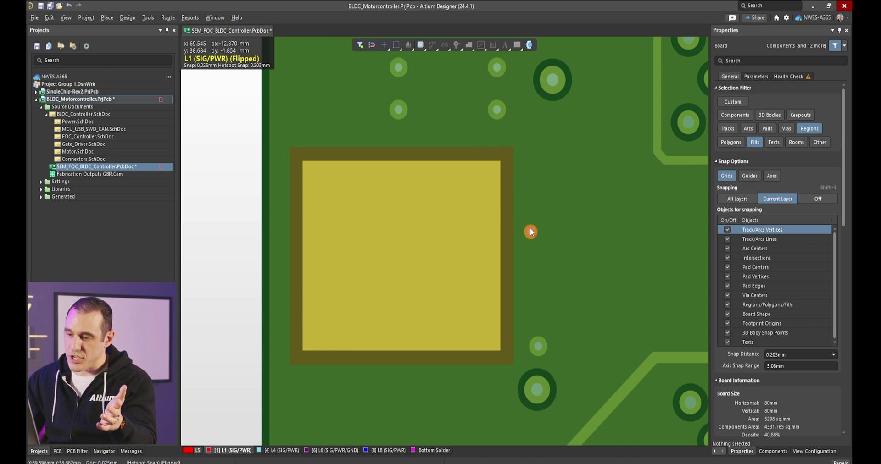
pyautogui.moveTo(628, 336)
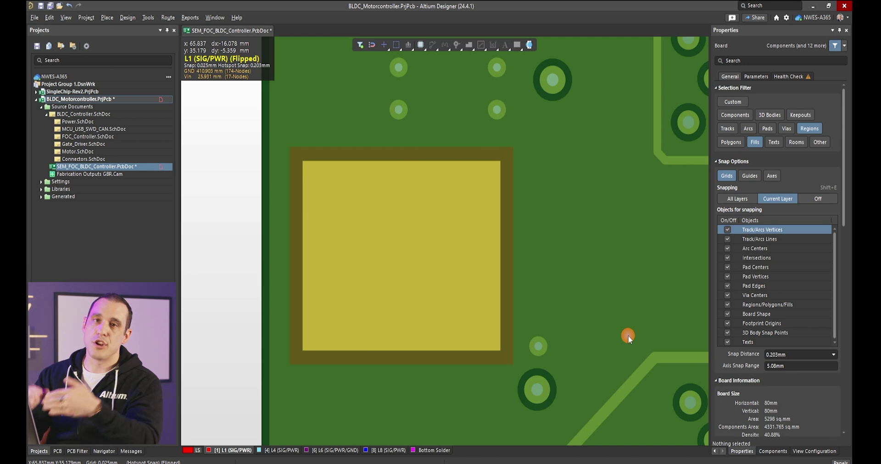
# Step: Return to the 2D layout and give the L8 fill a negative manual solder mask expansion
pyautogui.hotkey('ctrl', 'f')
pyautogui.hotkey('shift', 's')
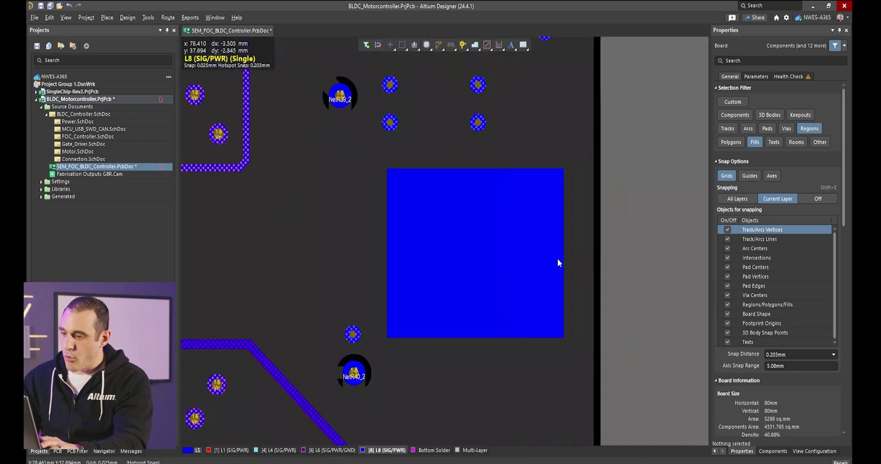
pyautogui.click(546, 253)
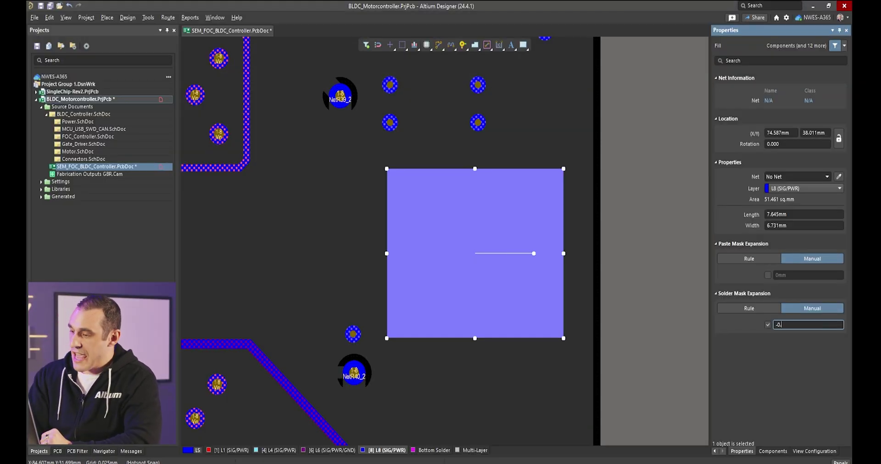
pyautogui.click(618, 210)
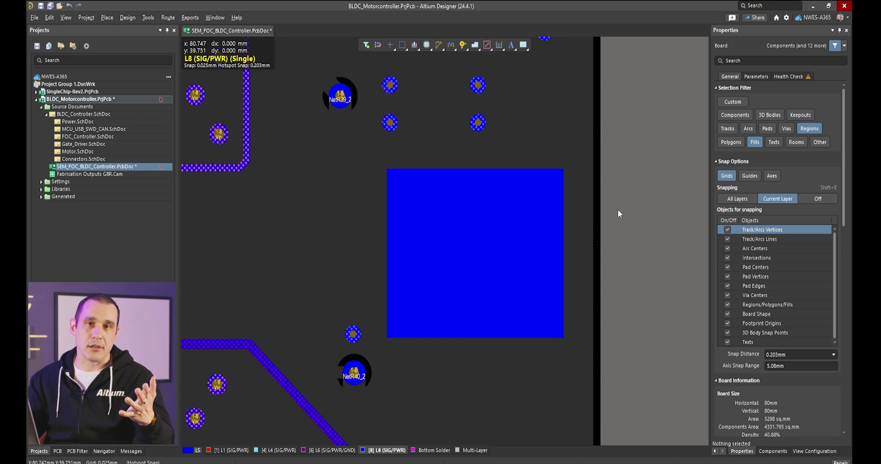
pyautogui.click(477, 409)
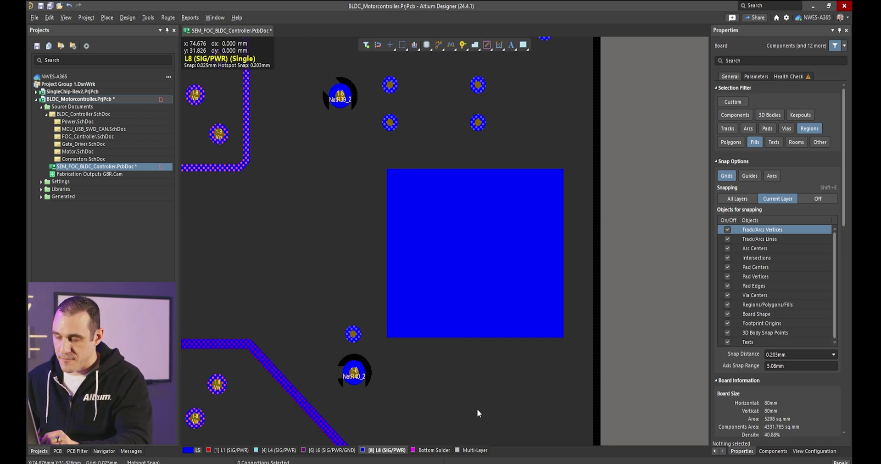
# Step: Check the fill's reduced mask opening in the flipped 3D view, examining its edge up close
pyautogui.hotkey('shift', 's')
pyautogui.press('v')
pyautogui.press('b')
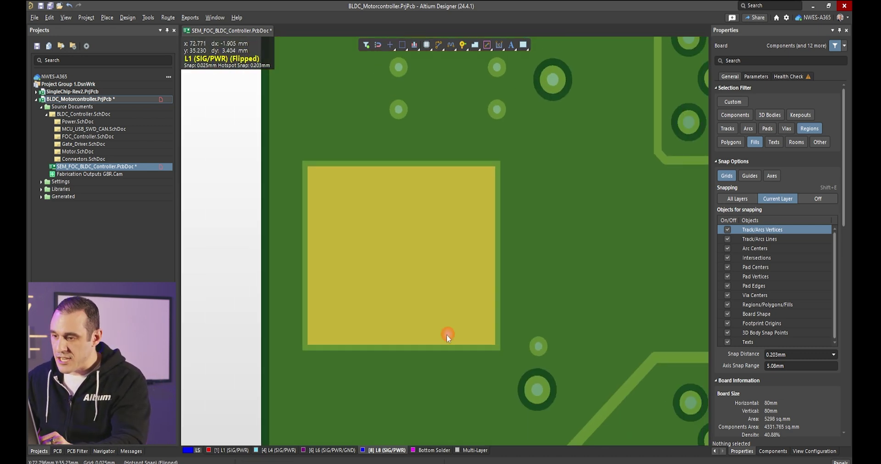
pyautogui.press('KP_Multiply')
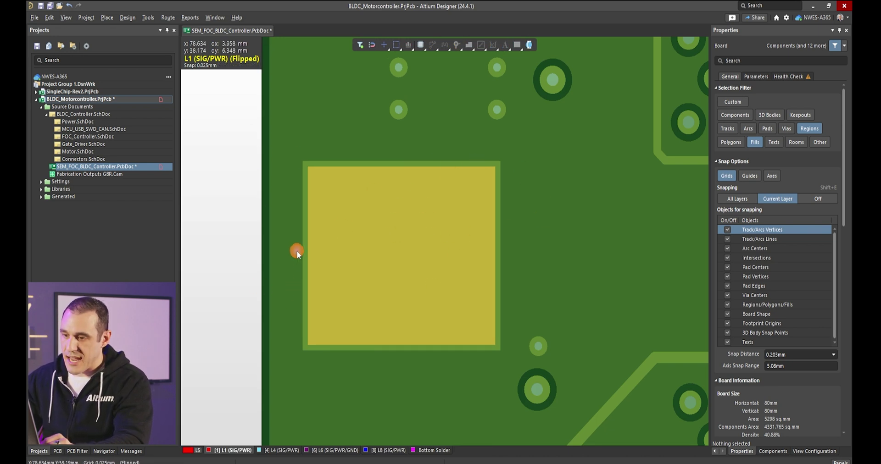
pyautogui.keyDown('ctrl'); pyautogui.scroll(4, 296, 252); pyautogui.keyUp('ctrl')
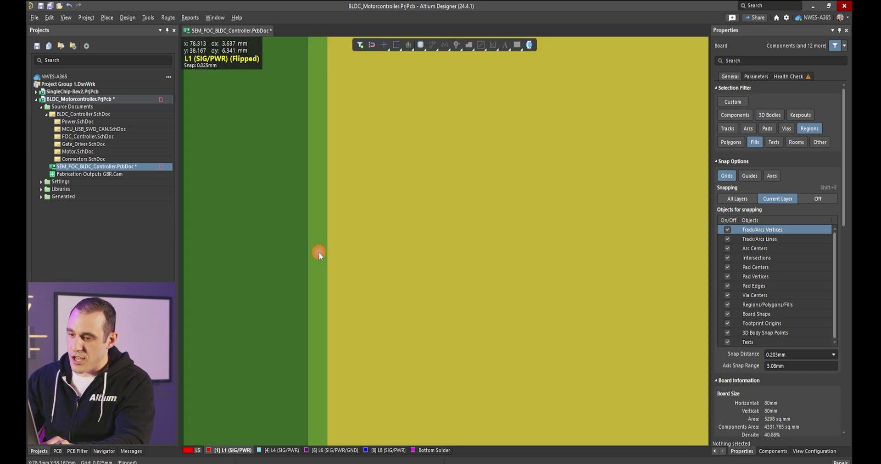
pyautogui.keyDown('ctrl'); pyautogui.scroll(-3, 318, 252); pyautogui.keyUp('ctrl')
pyautogui.keyDown('ctrl'); pyautogui.scroll(-2, 319, 253); pyautogui.keyUp('ctrl')
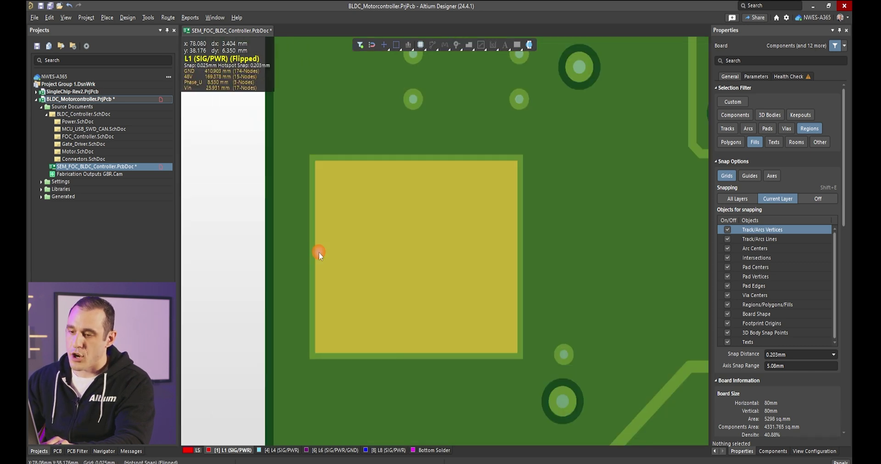
# Step: Return to the 2D layout and disable the manual solder mask expansion on the L8 fill
pyautogui.hotkey('ctrl', 'f')
pyautogui.hotkey('shift', 's')
pyautogui.click(469, 227)
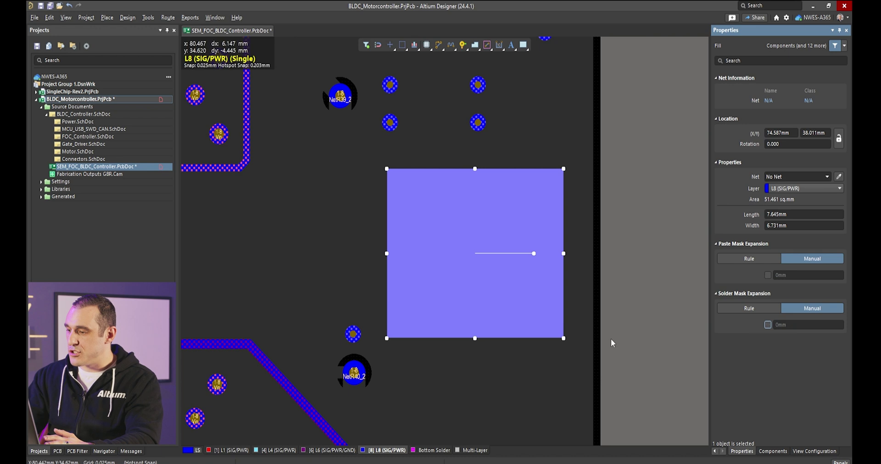
pyautogui.click(606, 355)
# Step: Leave single-layer mode and hide layers L1, L4 and L6, keeping L8 and Bottom Solder displayed
pyautogui.click(433, 451)
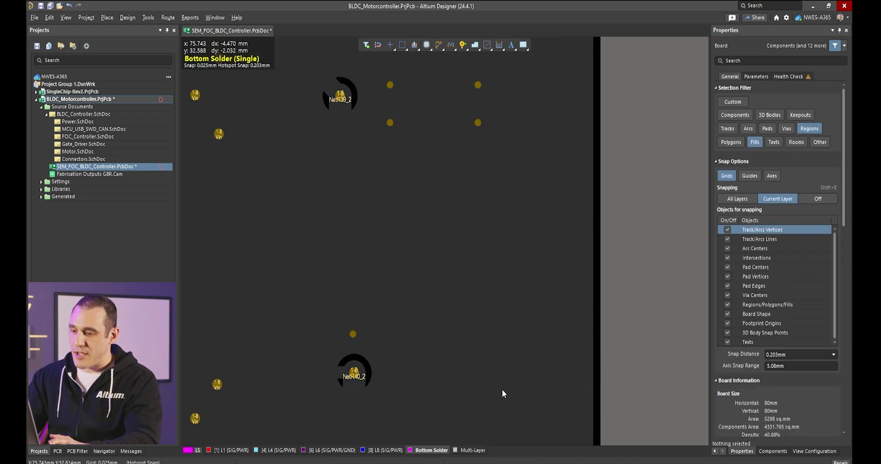
pyautogui.hotkey('shift', 's')
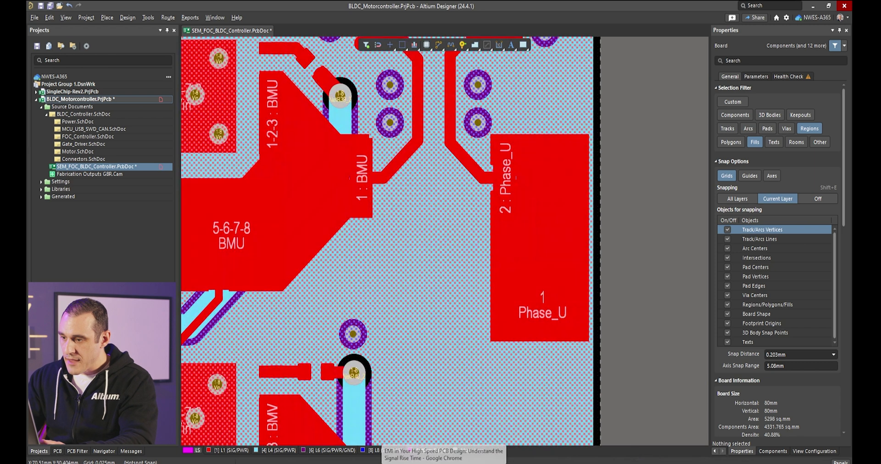
pyautogui.click(380, 450)
pyautogui.click(815, 451)
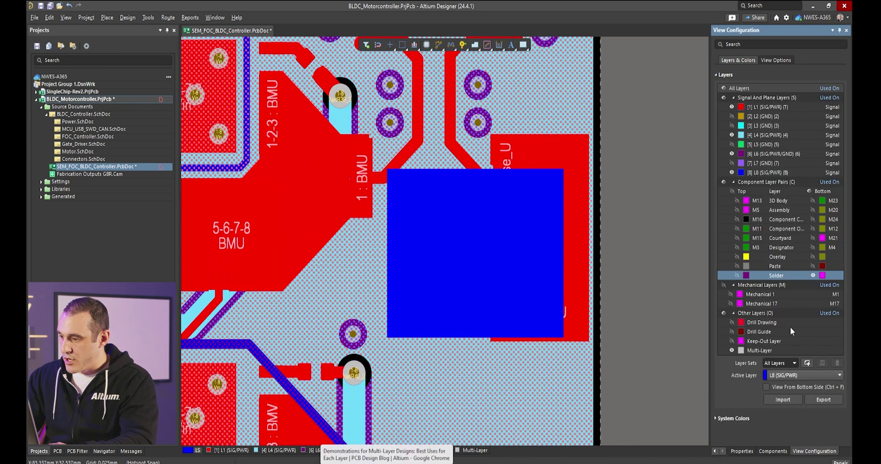
pyautogui.click(732, 136)
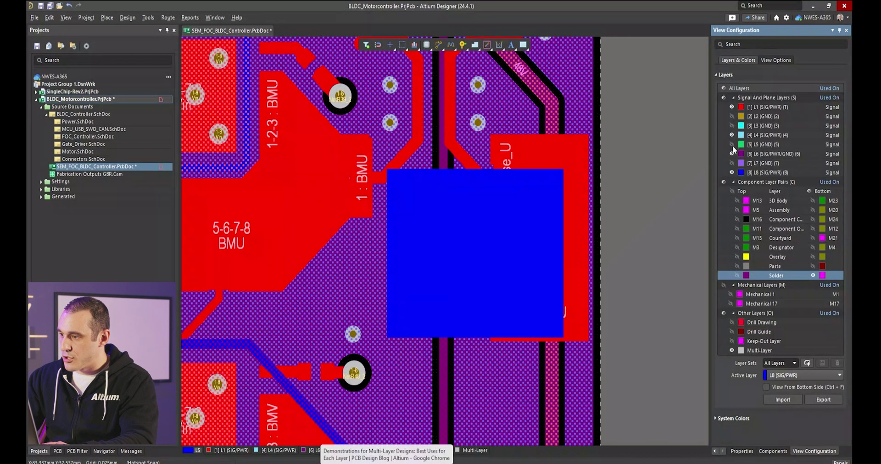
pyautogui.click(732, 154)
pyautogui.click(732, 107)
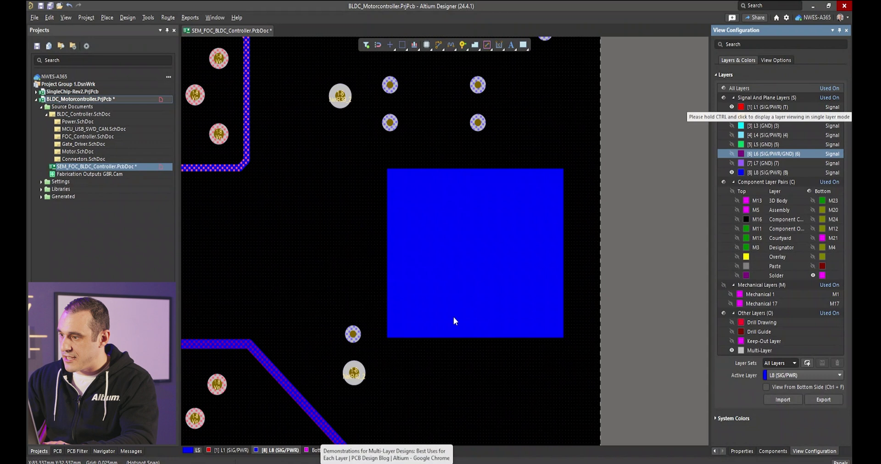
# Step: Place a narrow rectangular fill on the Bottom Solder layer inside the square L8 copper fill
pyautogui.click(272, 450)
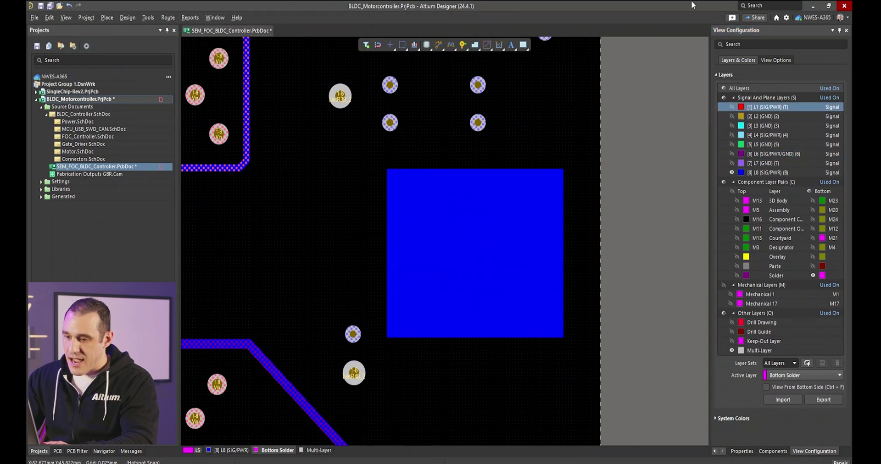
pyautogui.click(513, 215)
pyautogui.click(473, 324)
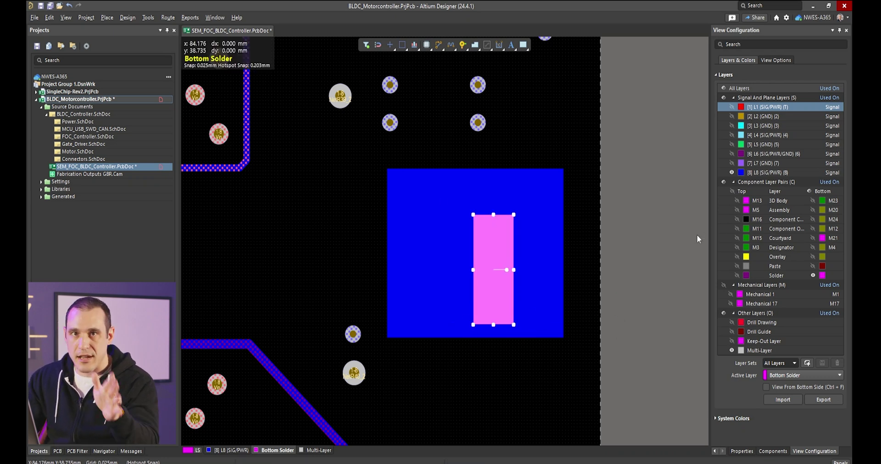
# Step: Check the narrow mask opening in the flipped 3D view, then return to the area below the fill in 2D
pyautogui.click(660, 237)
pyautogui.press('3')
pyautogui.hotkey('ctrl', 'f')
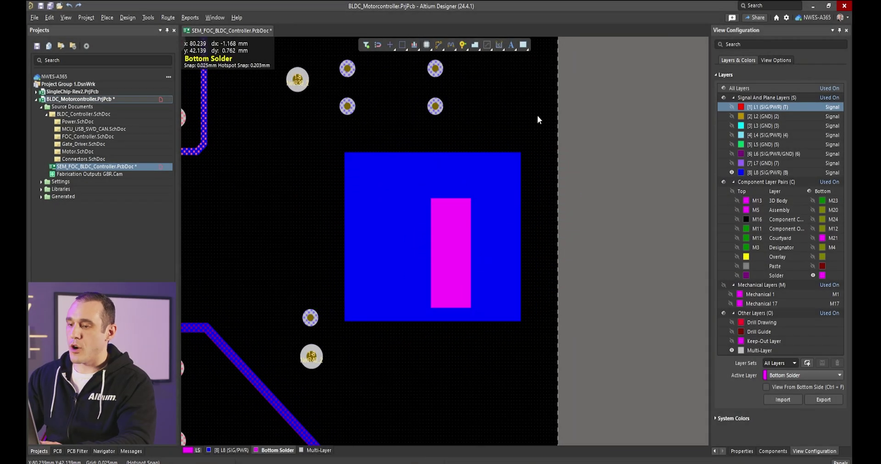
pyautogui.moveTo(452, 334); pyautogui.dragTo(401, 257, button='right')
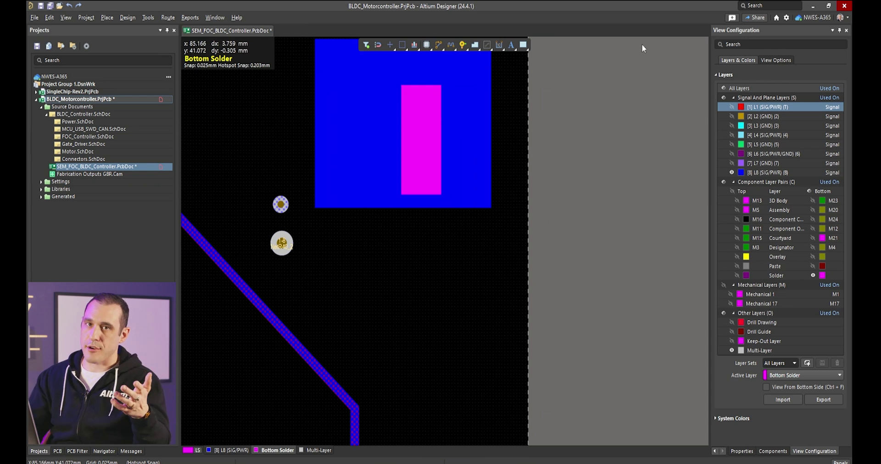
# Step: Draw an irregular angled solid region on L8 (SIG/PWR) just below the square copper fill
pyautogui.click(230, 450)
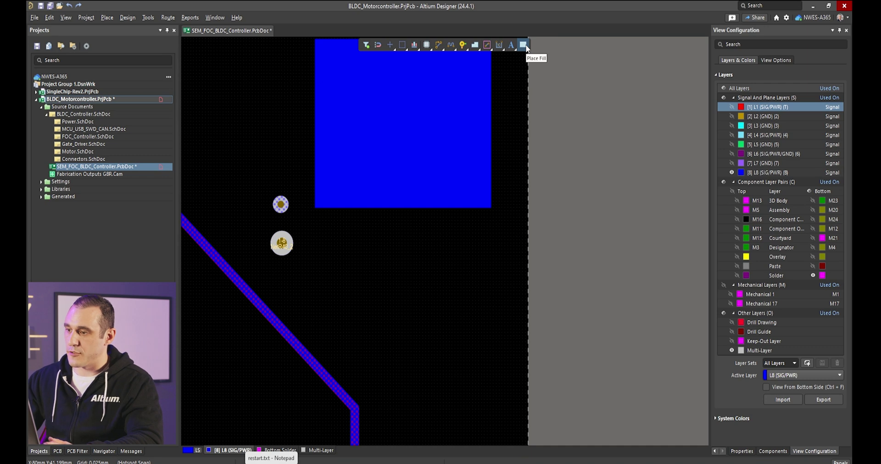
pyautogui.click(526, 47)
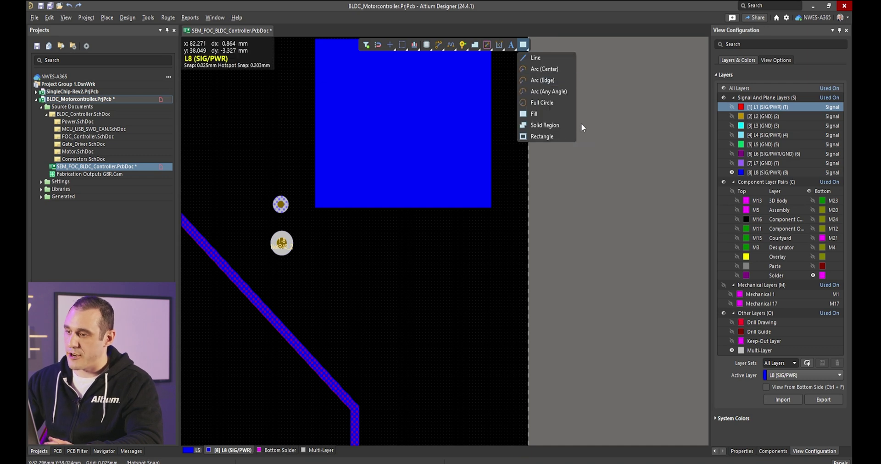
pyautogui.click(557, 123)
pyautogui.click(493, 356)
pyautogui.click(399, 236)
pyautogui.click(372, 231)
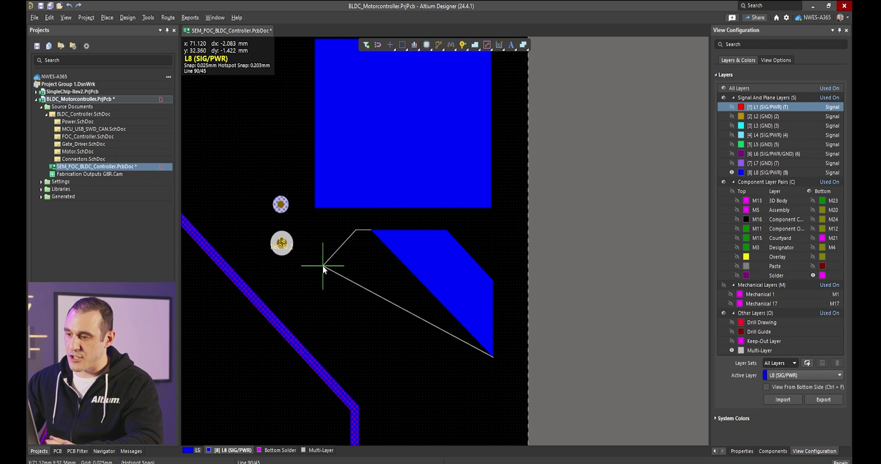
pyautogui.click(324, 266)
pyautogui.click(400, 320)
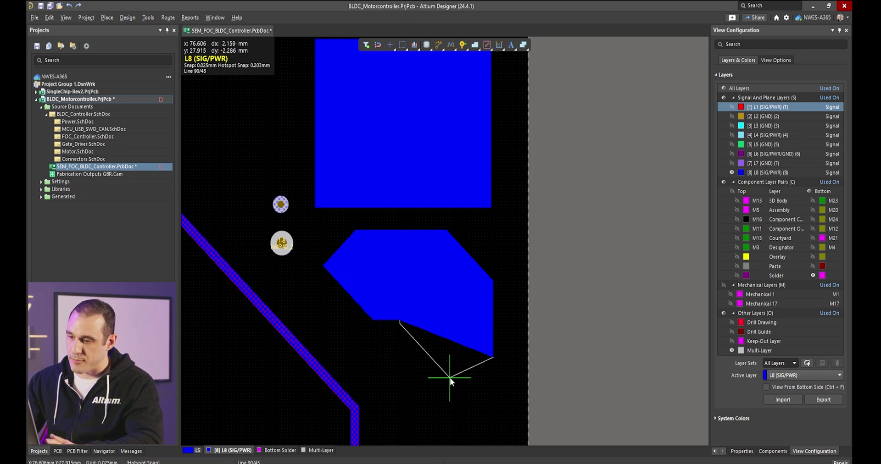
pyautogui.press('space')
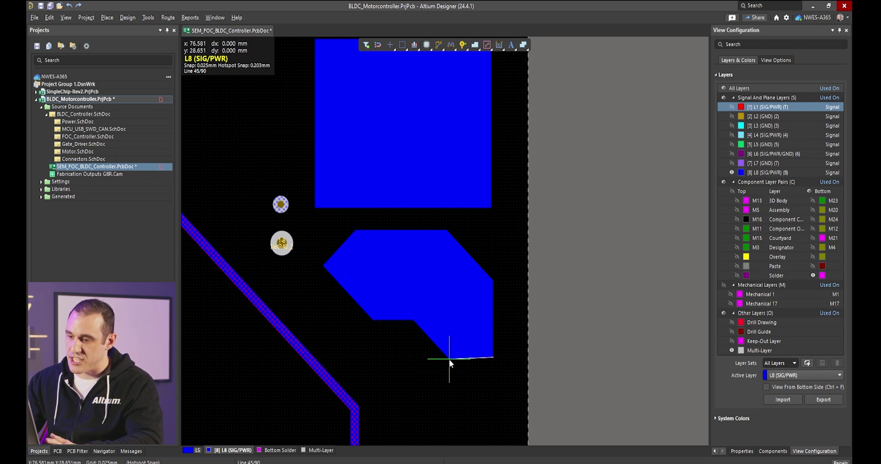
pyautogui.press('space')
pyautogui.click(474, 385)
pyautogui.rightClick(474, 385)
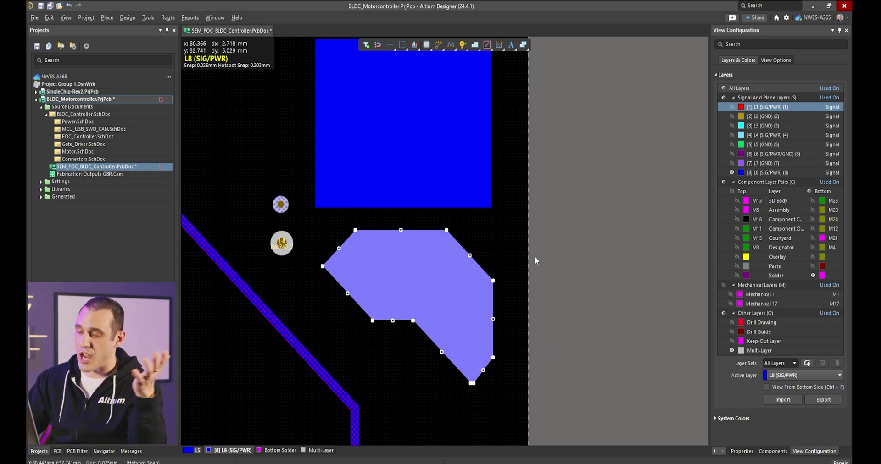
# Step: Enable manual solder mask expansion on the L8 solid region and set it to -0.25 mm
pyautogui.click(742, 451)
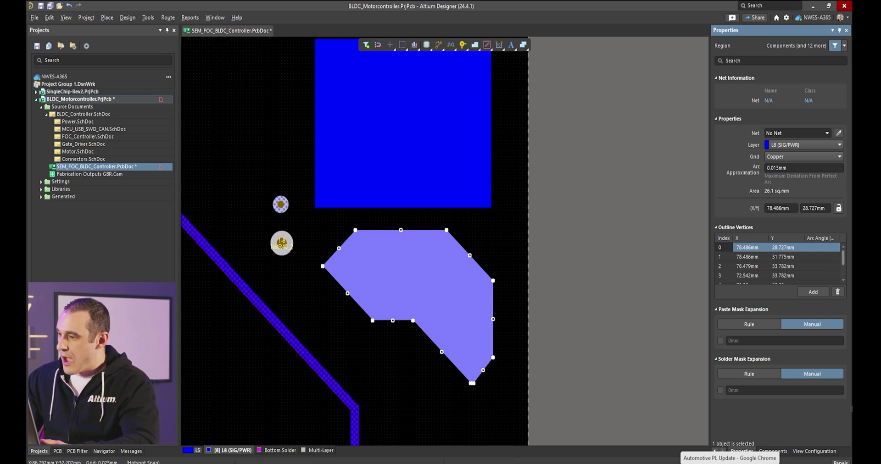
pyautogui.click(720, 390)
pyautogui.click(754, 391)
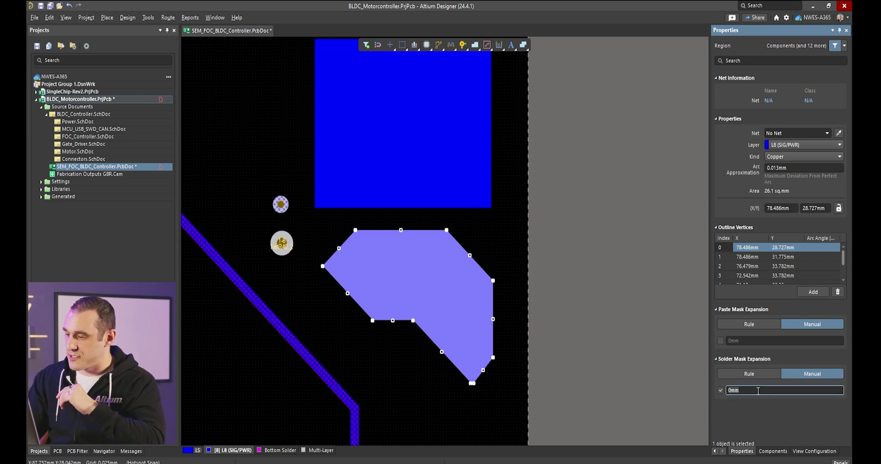
pyautogui.write('-')
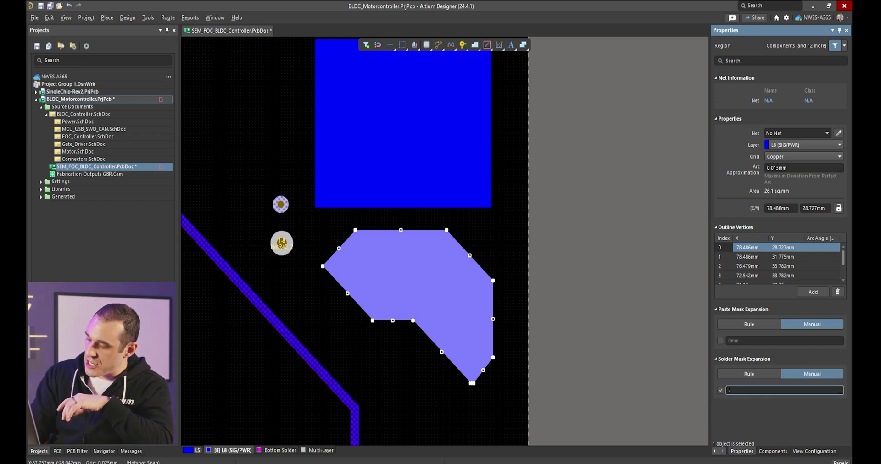
pyautogui.write('0.25')
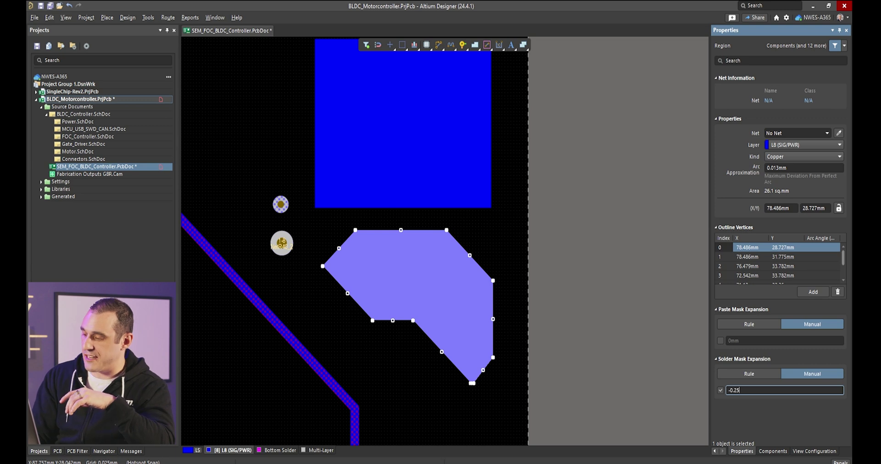
pyautogui.write('mm')
pyautogui.click(559, 318)
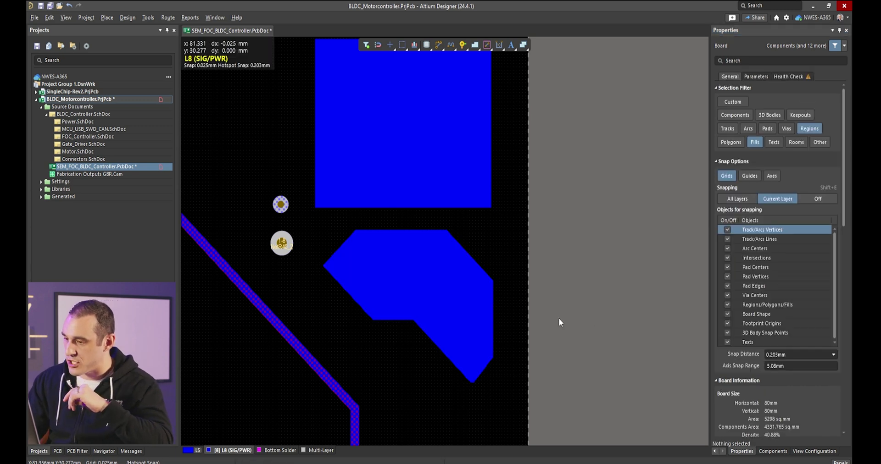
# Step: Inspect the solid region's mask opening and its covered border up close in the flipped 3D view
pyautogui.press('3')
pyautogui.press('v')
pyautogui.press('b')
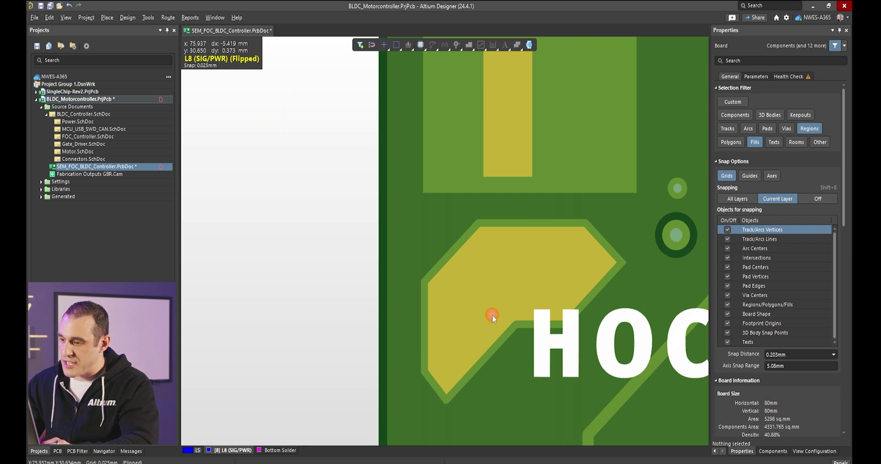
pyautogui.keyDown('ctrl'); pyautogui.scroll(3, 492, 315); pyautogui.keyUp('ctrl')
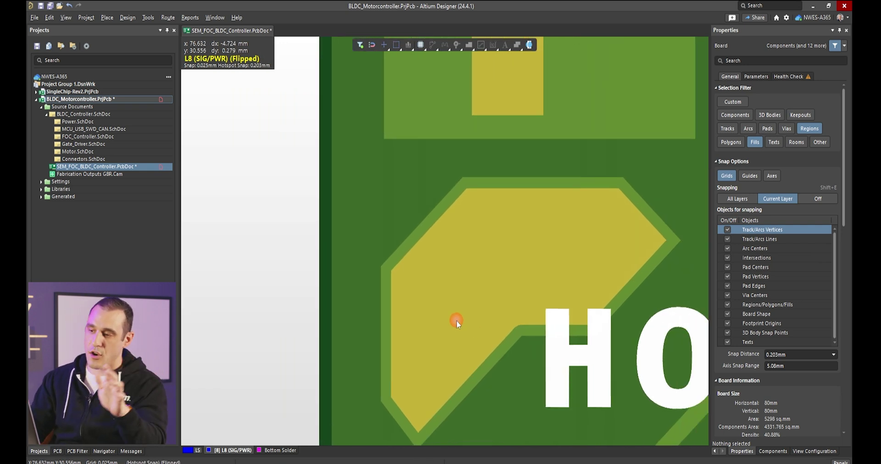
# Step: Return to the 2D layout and select the solid region together with the square fill on L8
pyautogui.press('2')
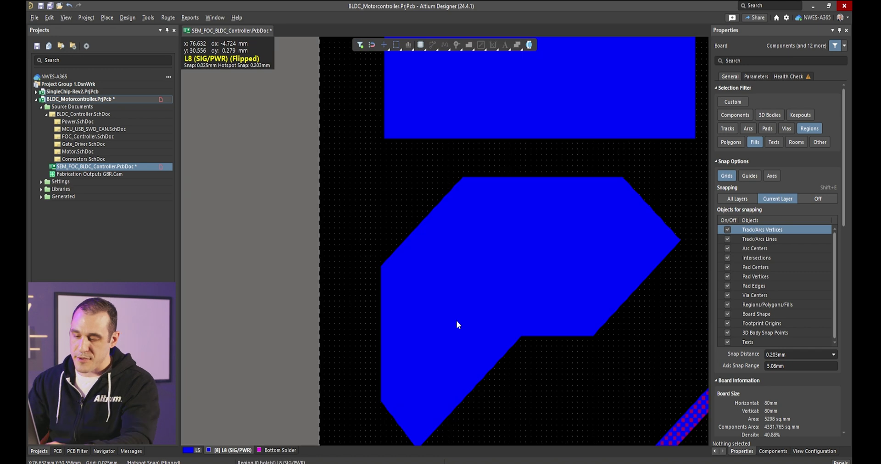
pyautogui.click(456, 296)
pyautogui.keyDown('shift'); pyautogui.click(429, 220); pyautogui.keyUp('shift')
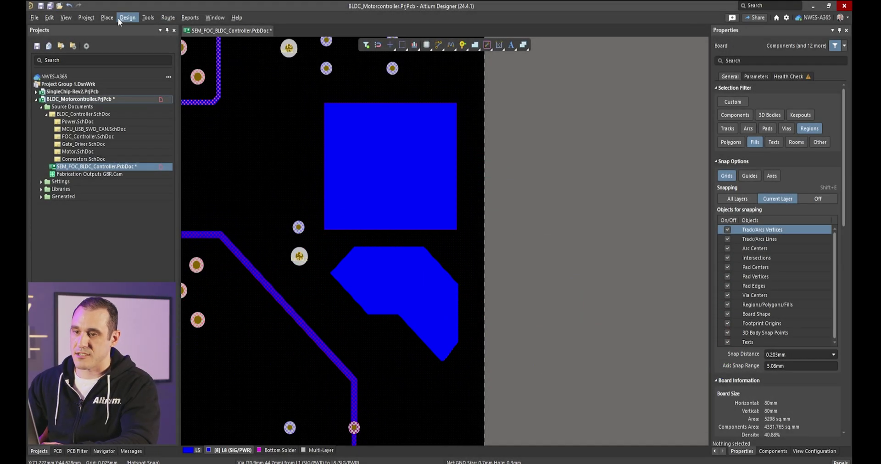
# Step: Add a new Solder Mask Expansion rule to the PCB design rules
pyautogui.click(118, 18)
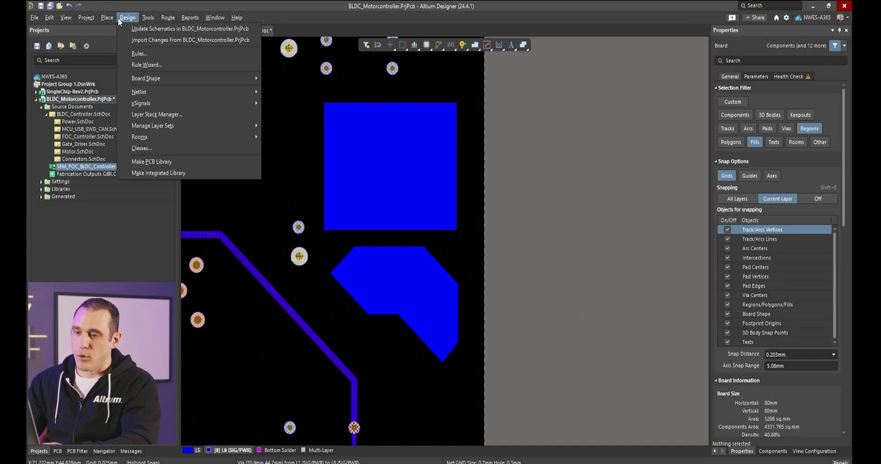
pyautogui.click(167, 54)
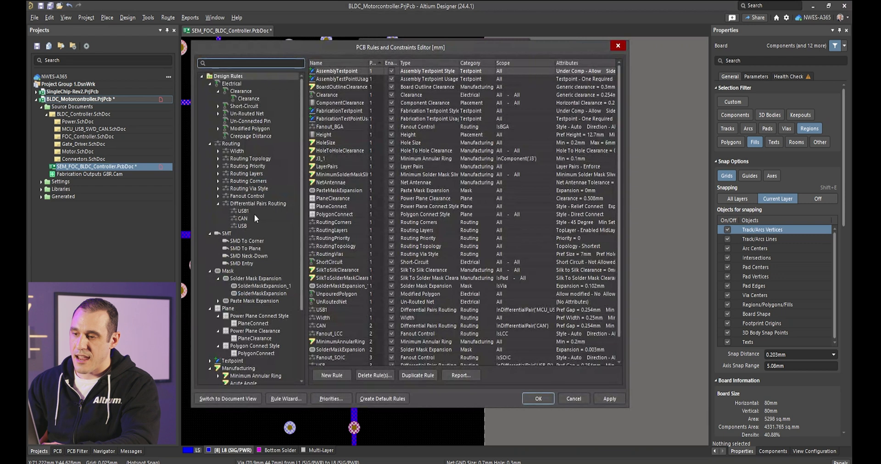
pyautogui.scroll(-4, 255, 212)
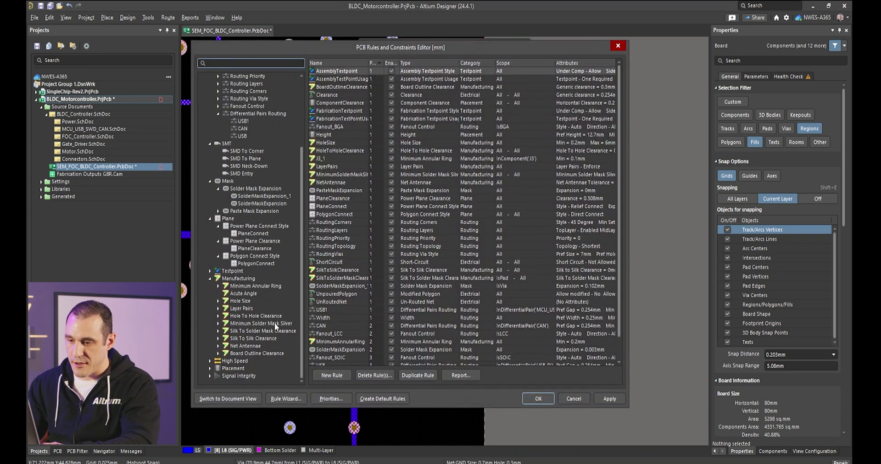
pyautogui.rightClick(272, 189)
pyautogui.click(298, 195)
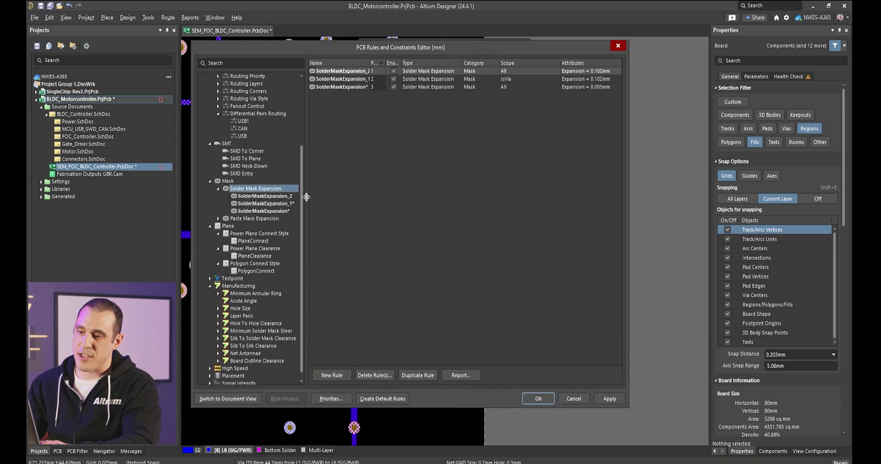
# Step: Scope the SolderMaskExpansion_2 rule with the custom query IsFill, then apply and close the design rules
pyautogui.click(288, 197)
pyautogui.click(347, 101)
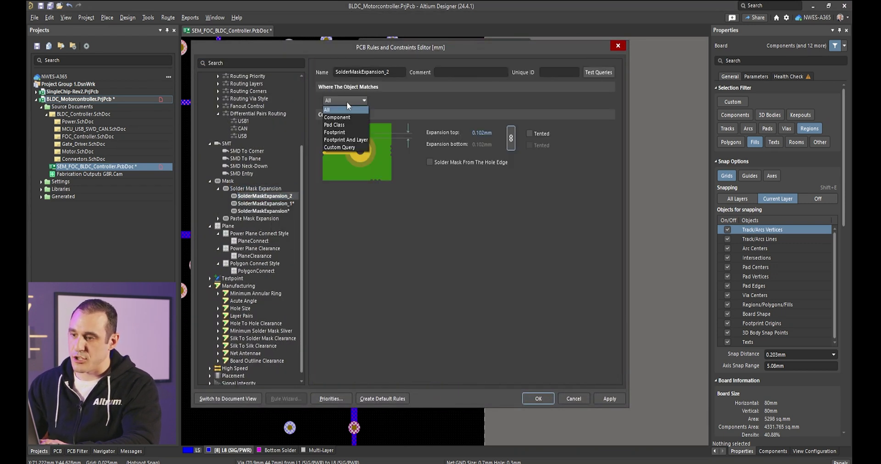
pyautogui.click(357, 147)
pyautogui.write('Is')
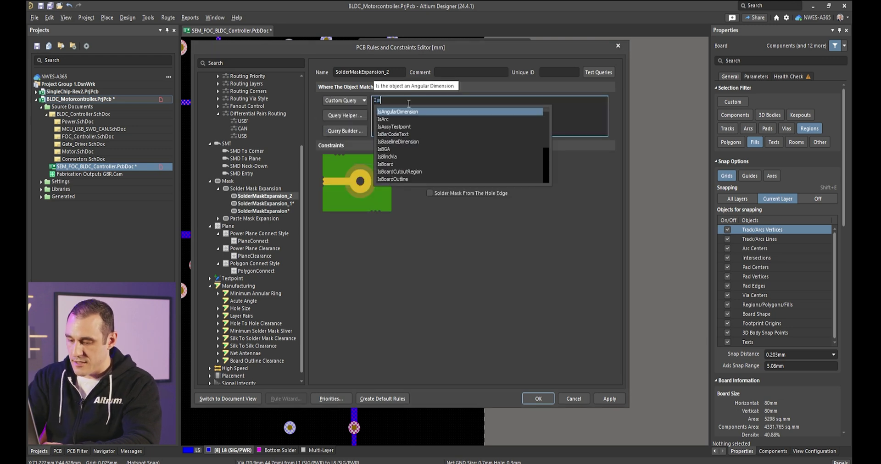
pyautogui.write('F')
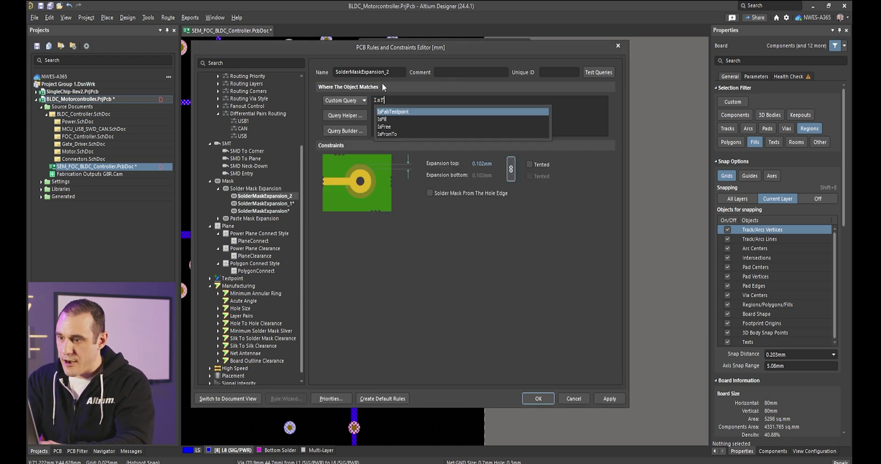
pyautogui.doubleClick(398, 119)
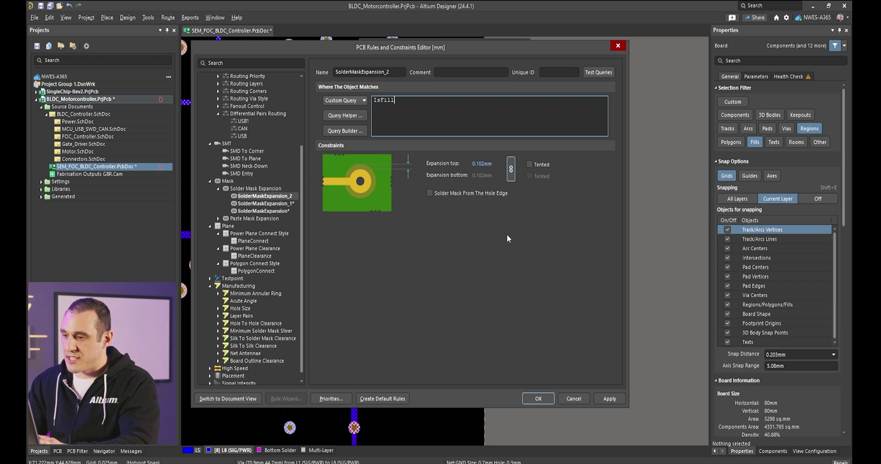
pyautogui.click(611, 399)
pyautogui.click(533, 398)
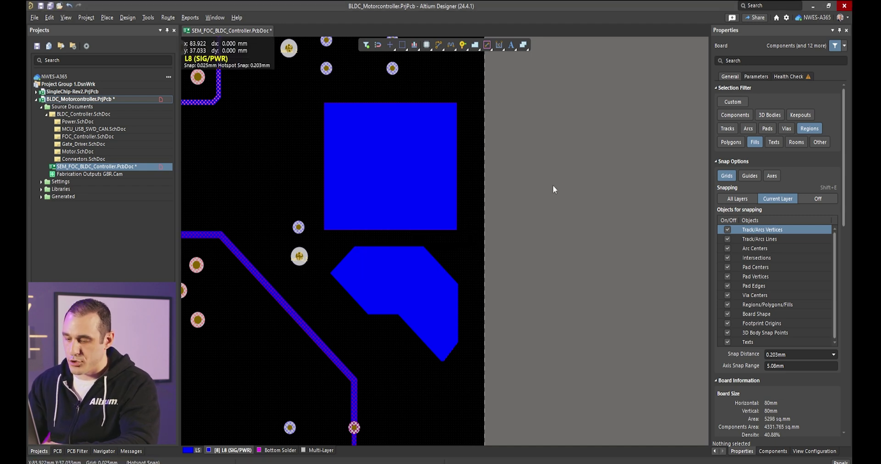
# Step: Examine the mask openings over the square fill and the solid region from the bottom side in 3D
pyautogui.press('v')
pyautogui.press('b')
pyautogui.keyDown('ctrl'); pyautogui.scroll(5, 553, 186); pyautogui.keyUp('ctrl')
pyautogui.keyDown('ctrl'); pyautogui.scroll(-6, 552, 235); pyautogui.keyUp('ctrl')
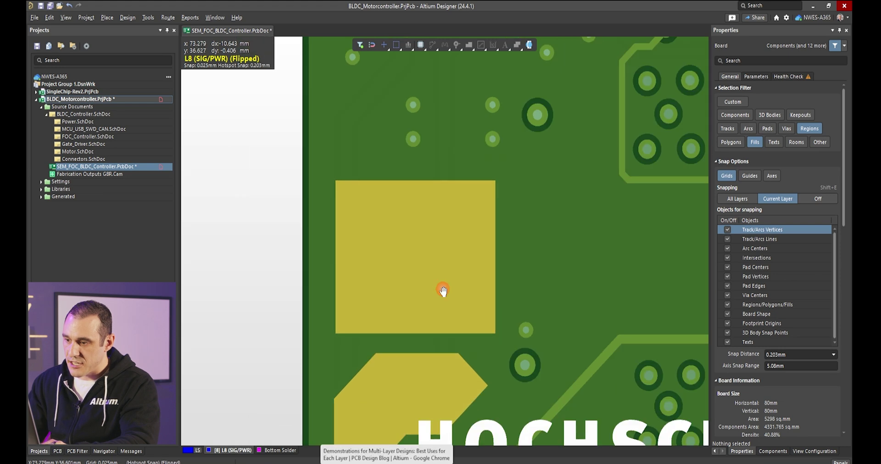
pyautogui.moveTo(443, 289); pyautogui.dragTo(458, 235, button='right')
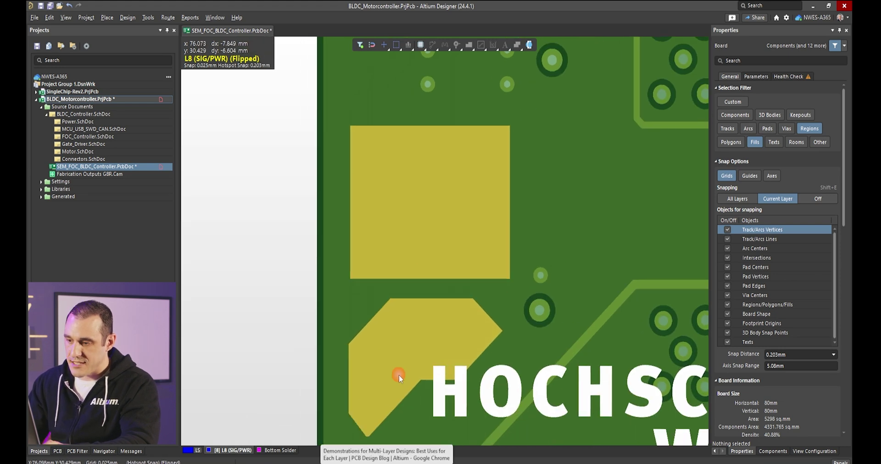
# Step: Turn off the solder mask expansion of the solid region on L8 and check the board's bottom side in 3D
pyautogui.press('2')
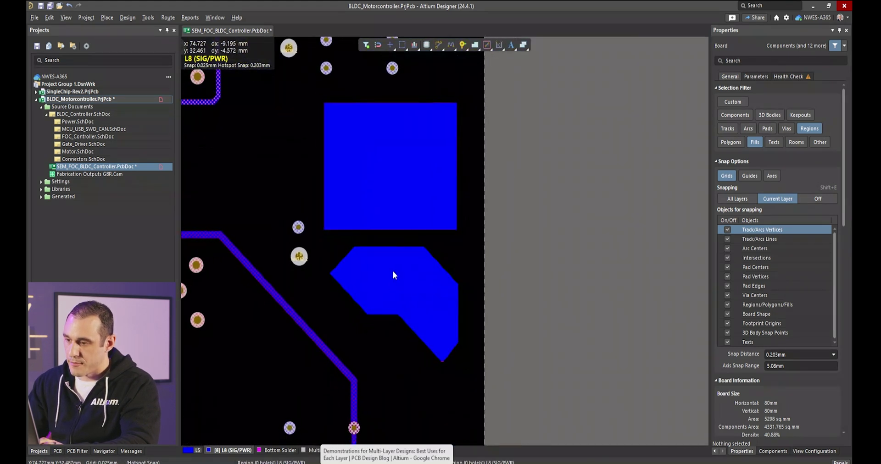
pyautogui.click(436, 312)
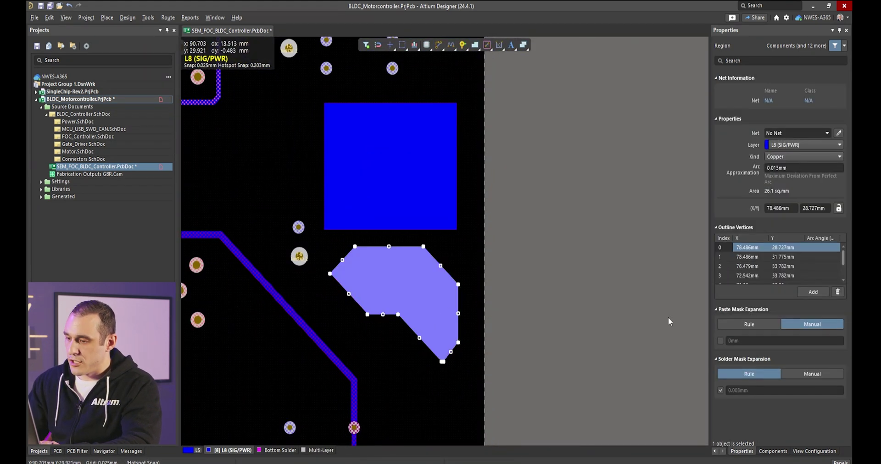
pyautogui.click(720, 391)
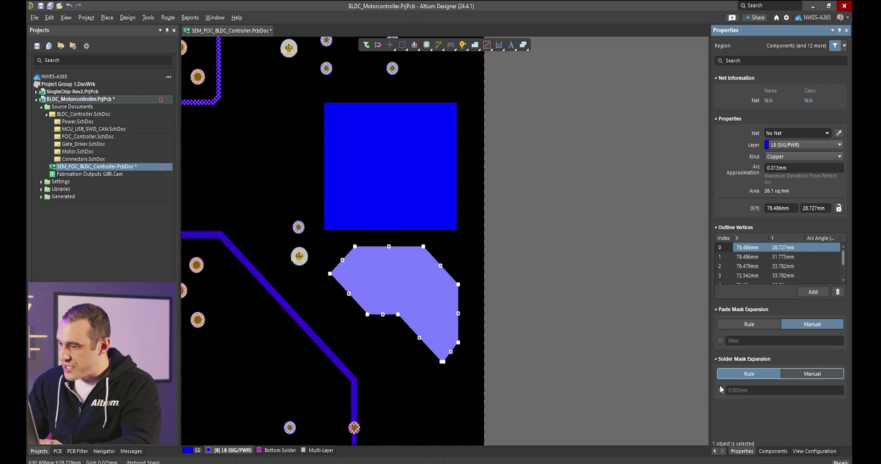
pyautogui.click(613, 369)
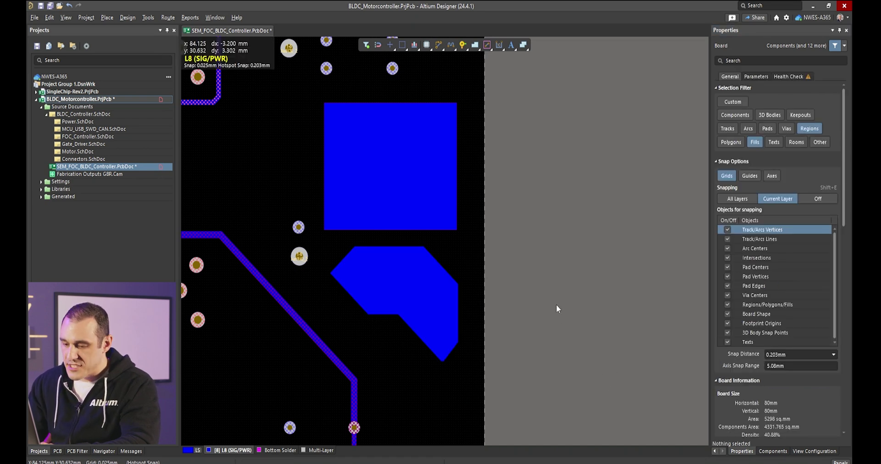
pyautogui.press('3')
pyautogui.press('v')
pyautogui.press('b')
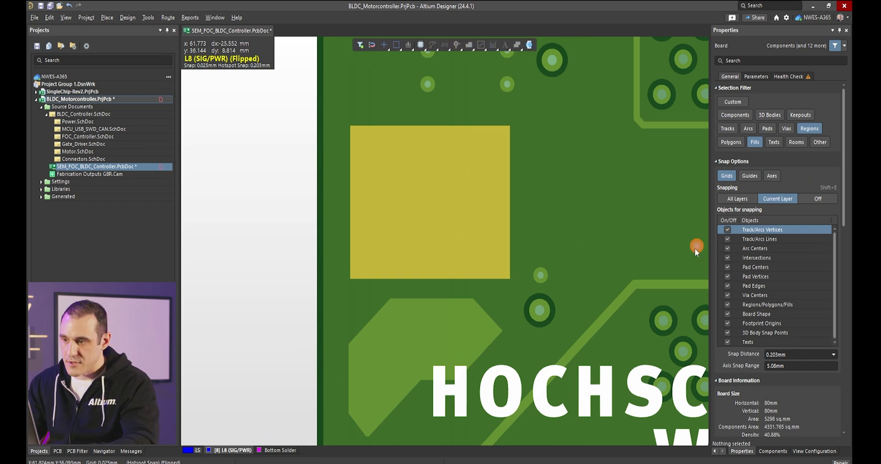
# Step: Return to the 2D layout, select the square fill and examine the mask expansion around its corner
pyautogui.press('2')
pyautogui.press('v')
pyautogui.press('b')
pyautogui.click(362, 171)
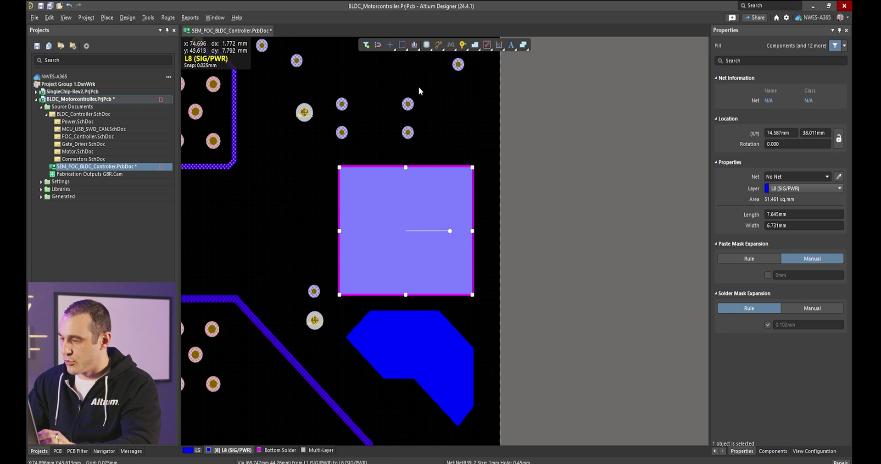
pyautogui.keyDown('ctrl'); pyautogui.scroll(4, 521, 170); pyautogui.keyUp('ctrl')
pyautogui.keyDown('ctrl'); pyautogui.scroll(4, 523, 173); pyautogui.keyUp('ctrl')
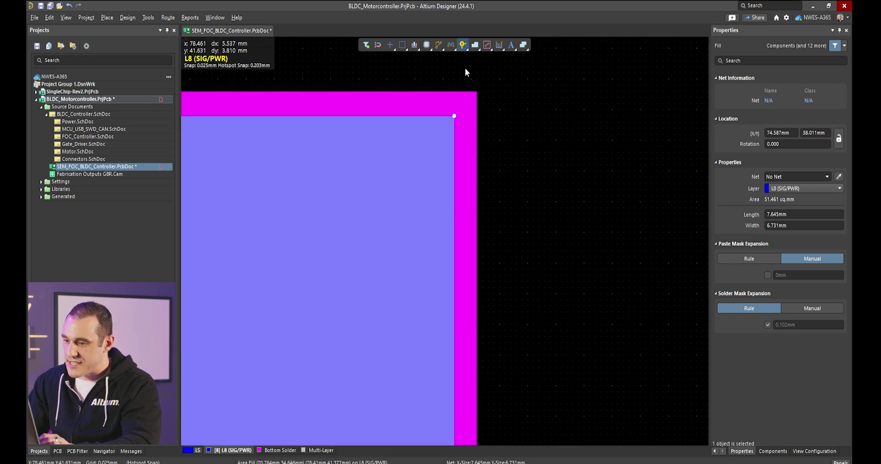
# Step: Draw a solid polygon pour of about 54 sq.mm with angled corners on L8, beside the board edge
pyautogui.keyDown('ctrl'); pyautogui.scroll(-4, 467, 125); pyautogui.keyUp('ctrl')
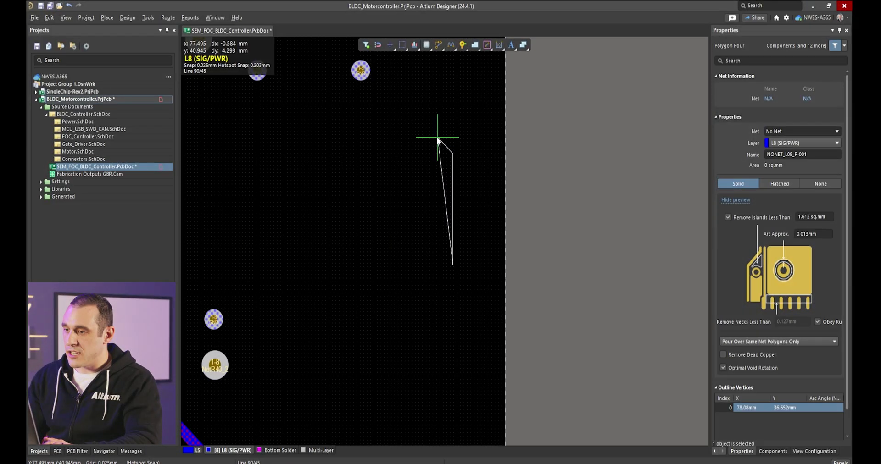
pyautogui.click(437, 137)
pyautogui.click(333, 127)
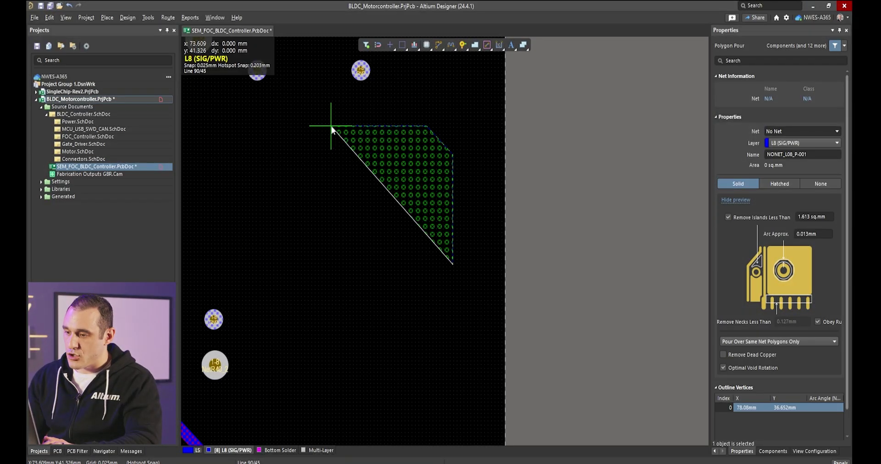
pyautogui.click(279, 173)
pyautogui.click(274, 255)
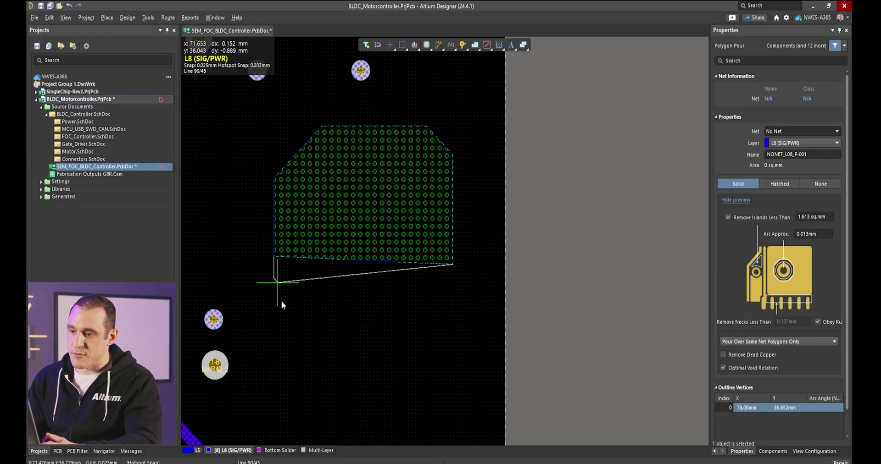
pyautogui.click(326, 371)
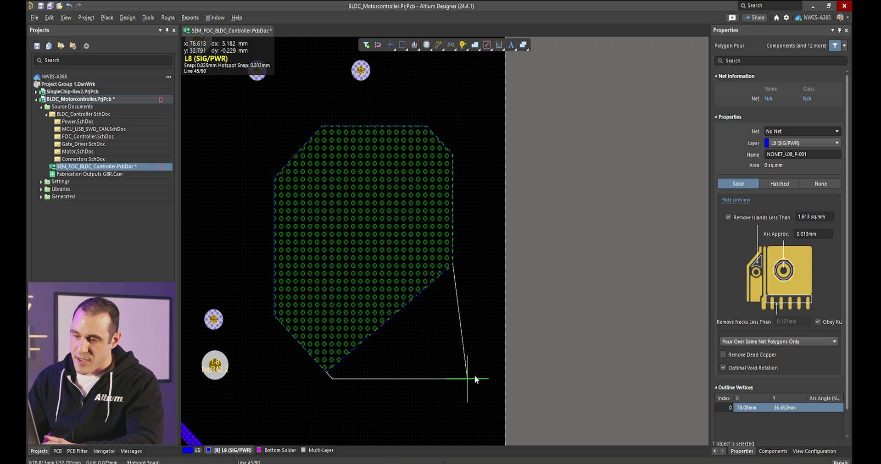
pyautogui.click(485, 381)
pyautogui.rightClick(485, 381)
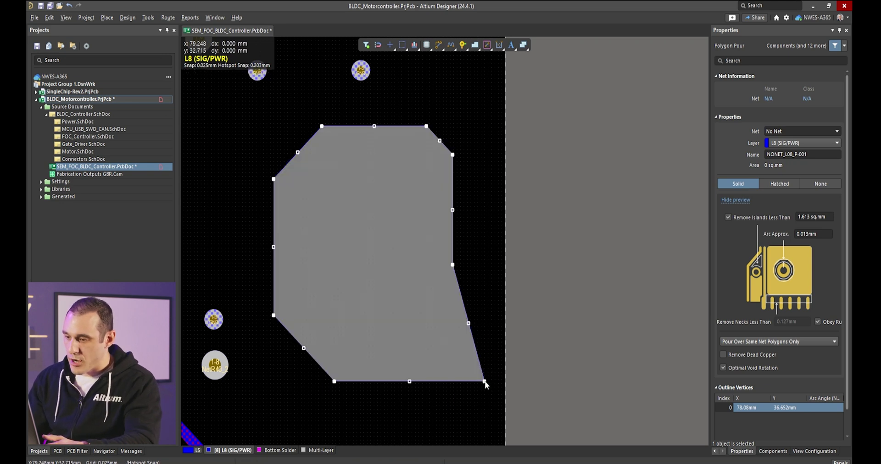
# Step: Draw a smaller solid region on the Bottom Solder layer inside the polygon pour and view the opening from the bottom in 3D
pyautogui.click(279, 451)
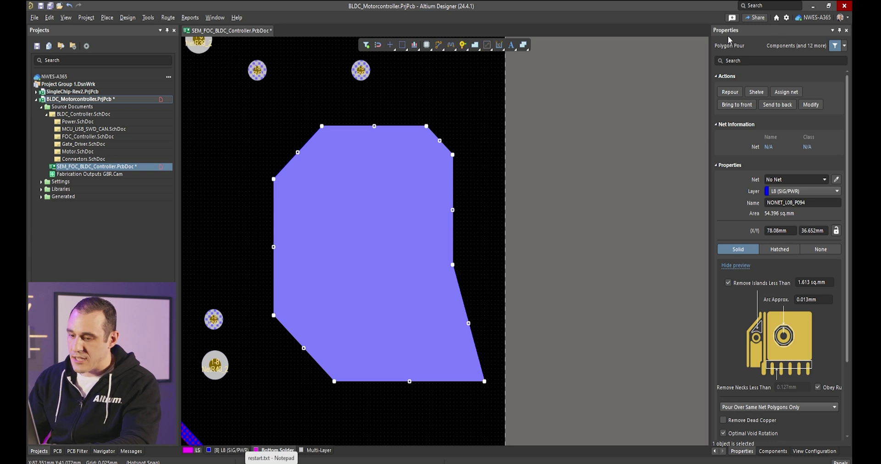
pyautogui.click(523, 46)
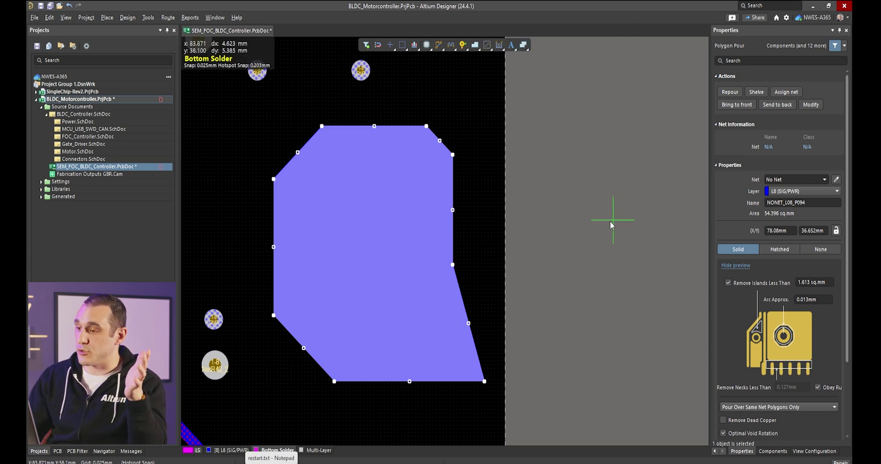
pyautogui.click(431, 341)
pyautogui.click(417, 244)
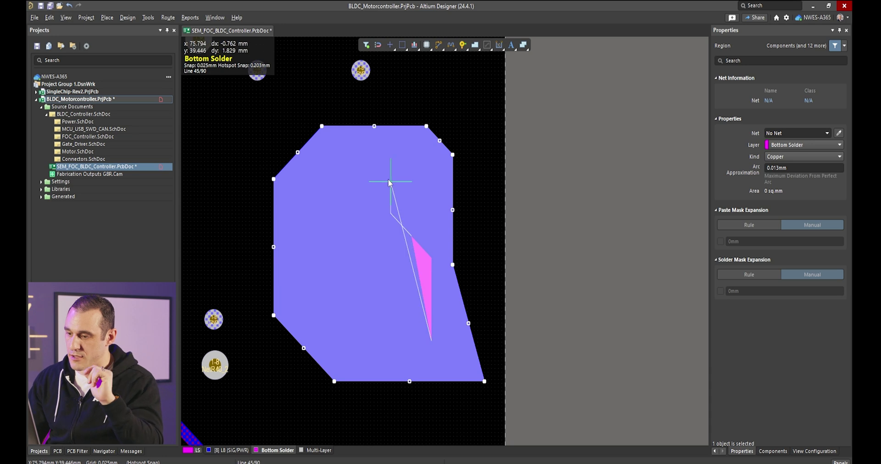
pyautogui.click(342, 176)
pyautogui.click(291, 226)
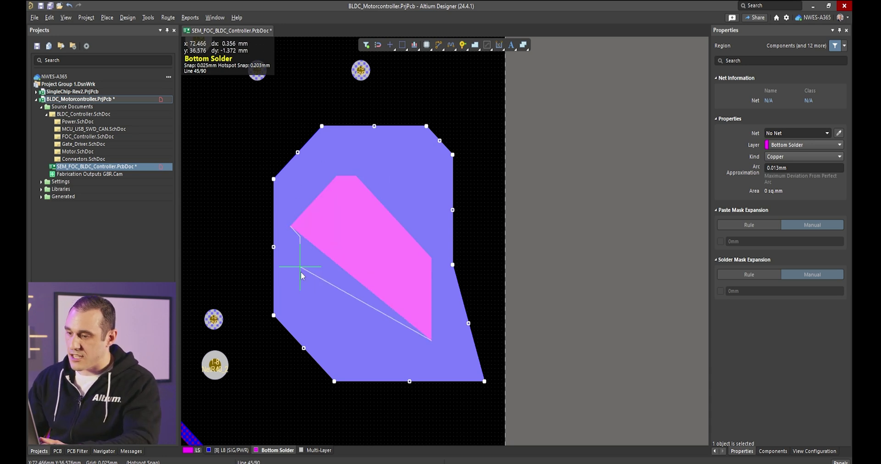
pyautogui.click(307, 314)
pyautogui.rightClick(309, 316)
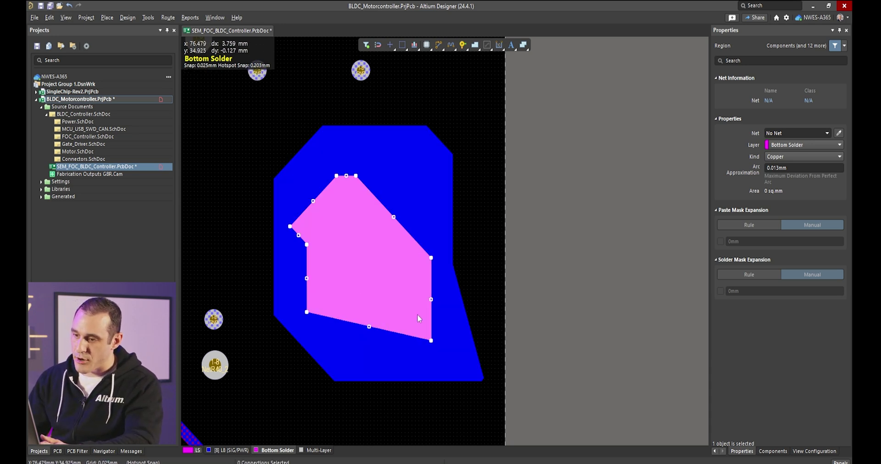
pyautogui.press('3')
pyautogui.hotkey('ctrl', 'f')
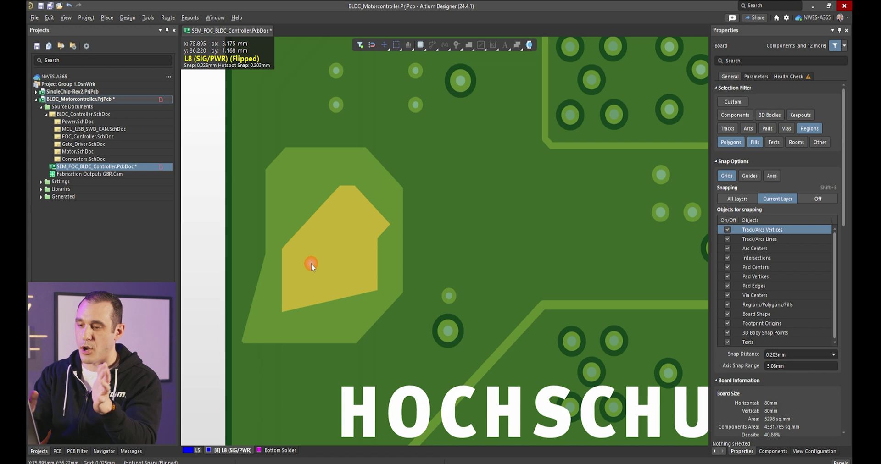
# Step: Return to the 2D layout and delete the Bottom Solder region over the polygon pour
pyautogui.press('2')
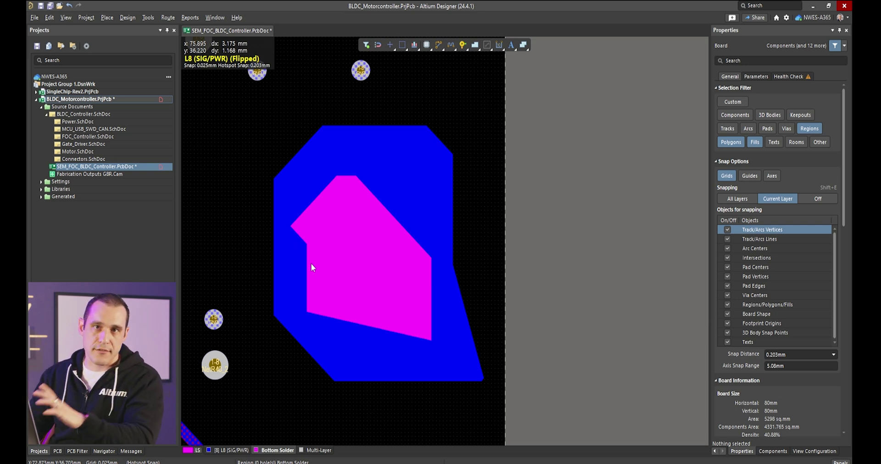
pyautogui.click(356, 248)
pyautogui.press('Delete')
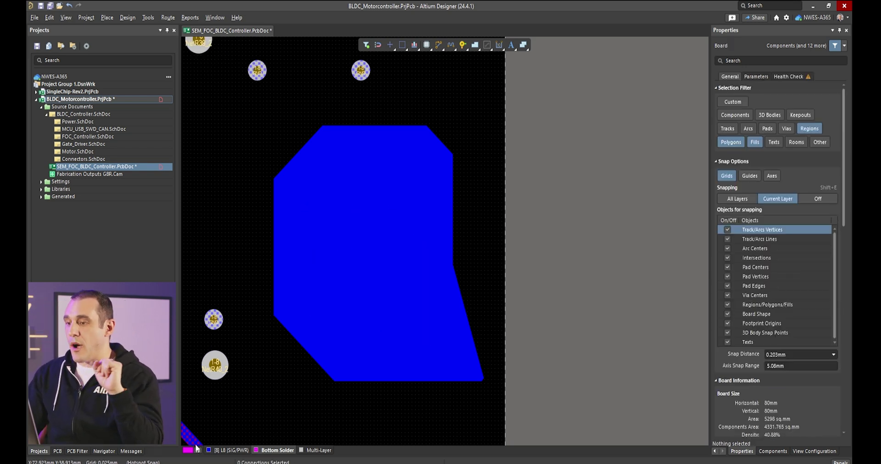
# Step: Copy the polygon pour on L8, using the centre of the via above it as the reference point
pyautogui.click(228, 451)
pyautogui.click(429, 276)
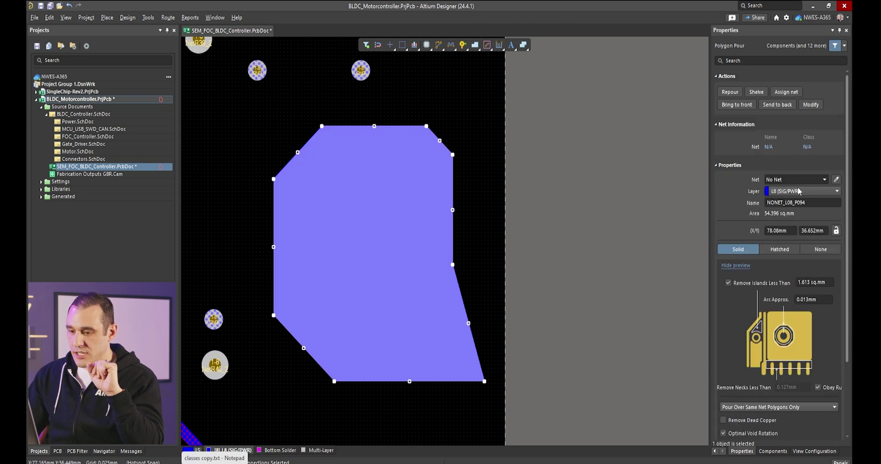
pyautogui.click(807, 193)
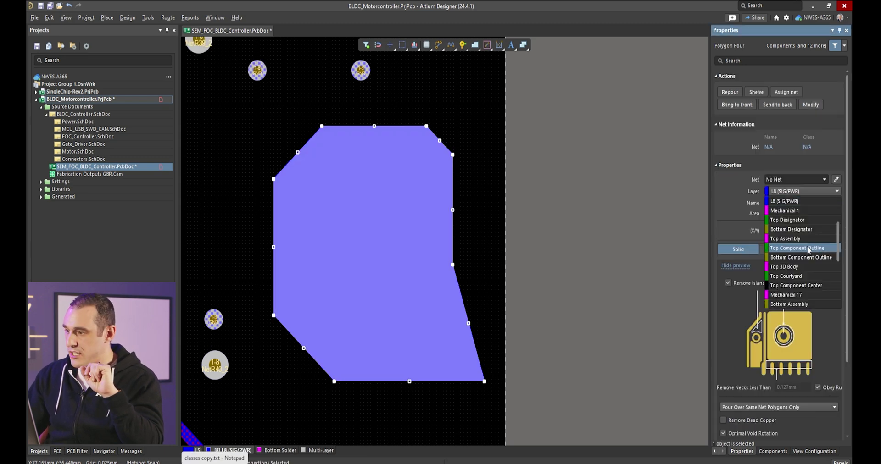
pyautogui.scroll(-2, 813, 283)
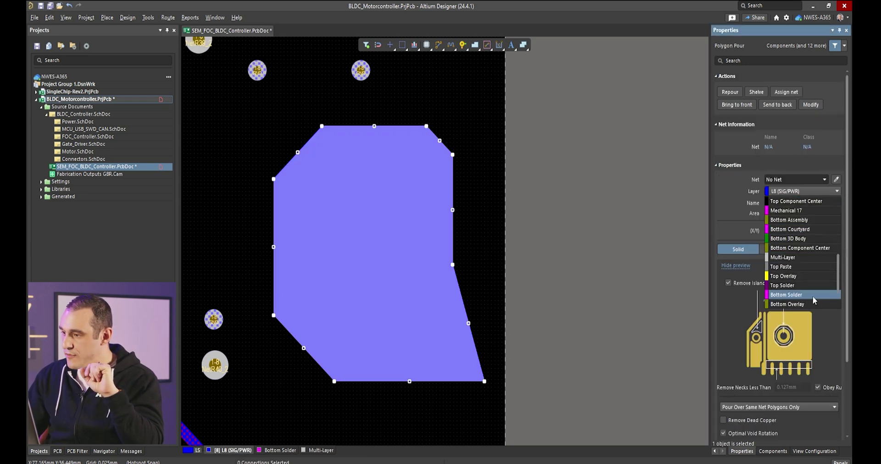
pyautogui.click(729, 282)
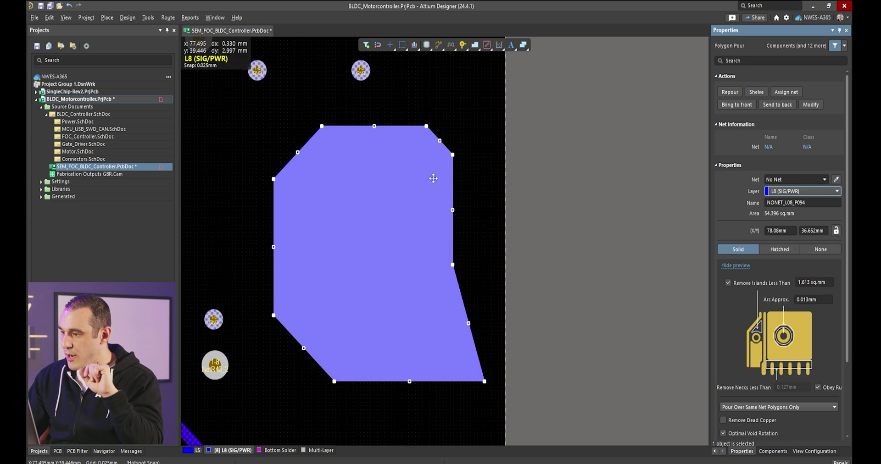
pyautogui.hotkey('ctrl', 'c')
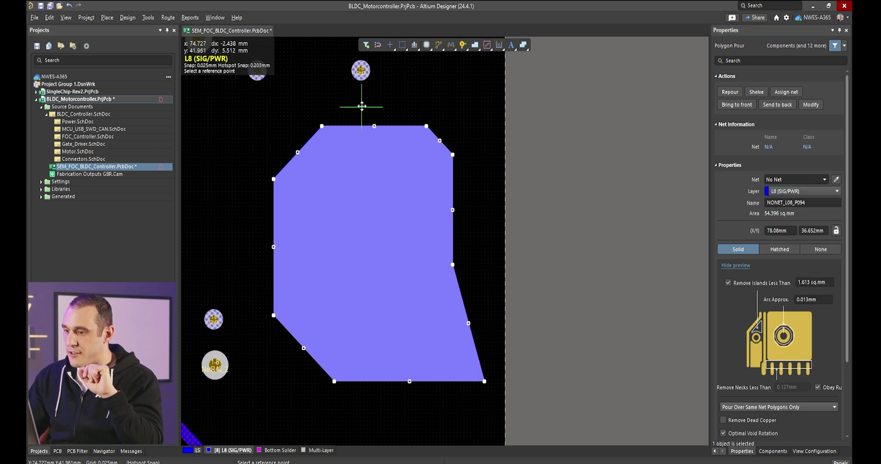
pyautogui.click(361, 70)
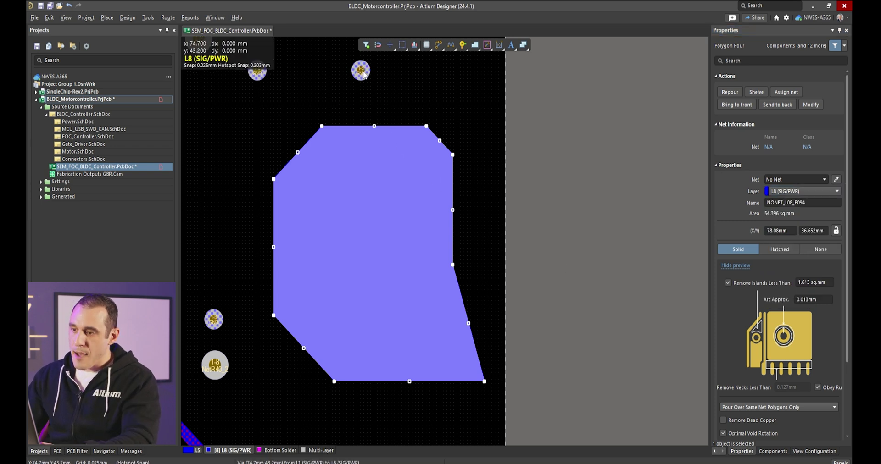
# Step: Change the original polygon pour's layer to Bottom Solder
pyautogui.click(813, 192)
pyautogui.click(806, 295)
pyautogui.click(441, 136)
# Step: Paste the copied polygon pour on L8 at the same via so it overlaps the Bottom Solder pour
pyautogui.hotkey('ctrl', 'v')
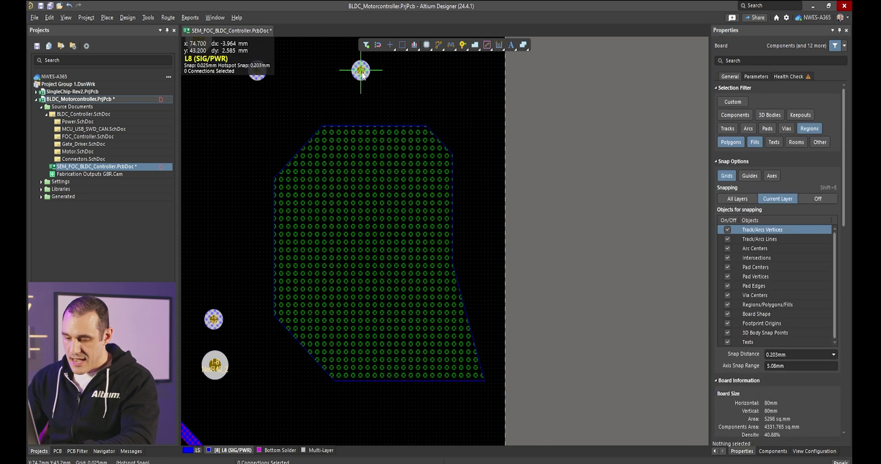
pyautogui.click(360, 70)
pyautogui.rightClick(604, 215)
pyautogui.click(604, 214)
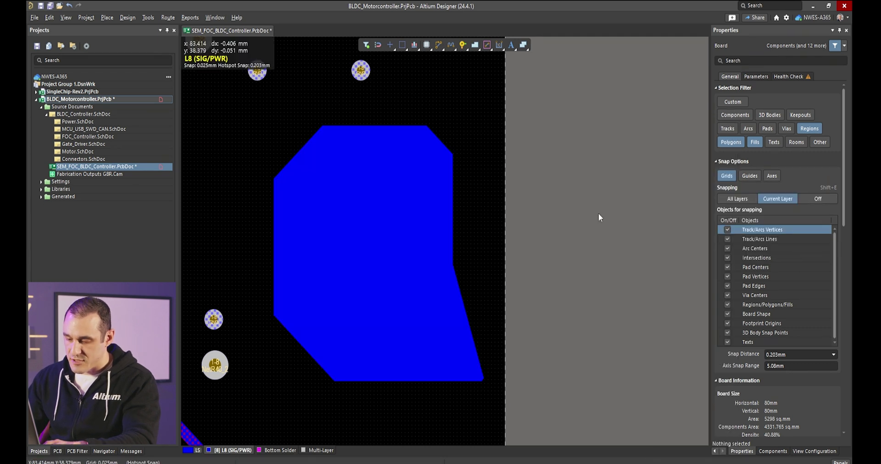
pyautogui.press('v')
pyautogui.press('b')
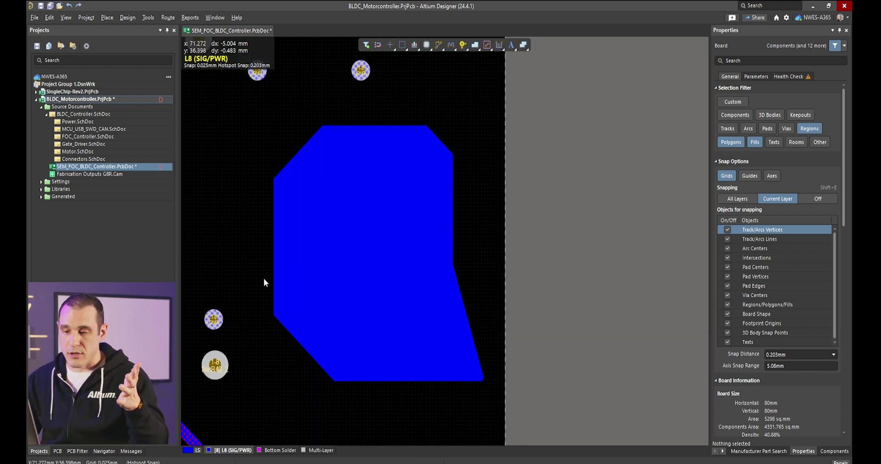
# Step: Select the polygon pour on the Bottom Solder layer and delete it
pyautogui.click(277, 450)
pyautogui.click(365, 328)
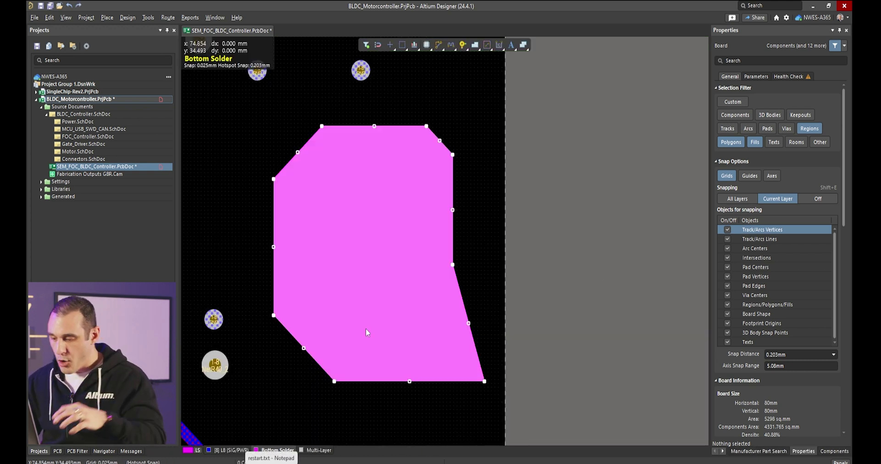
pyautogui.click(466, 277)
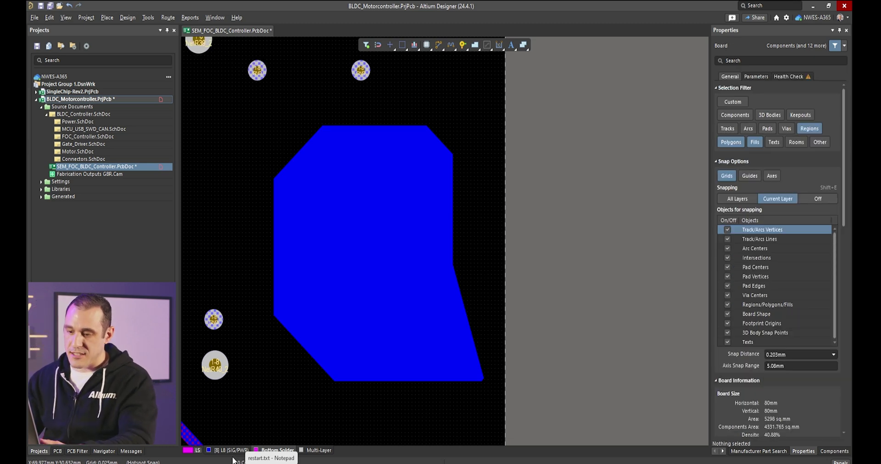
# Step: Change the object query of the SolderMaskExpansion_2 design rule to IsPoly and apply it
pyautogui.click(128, 17)
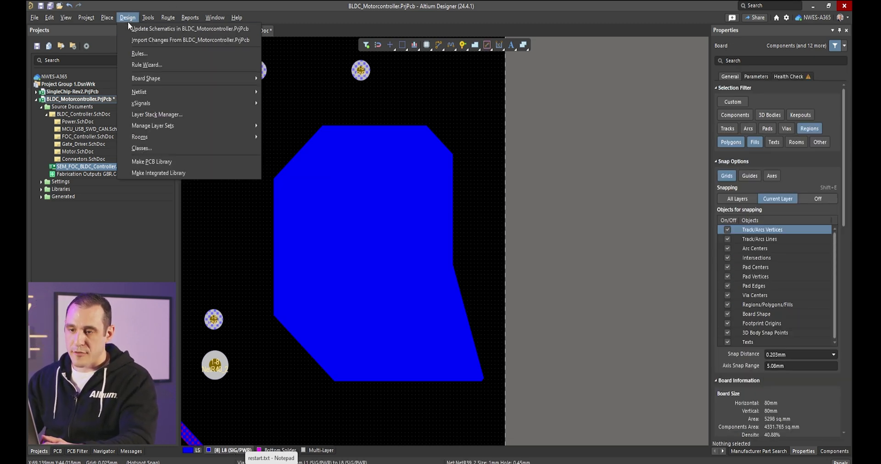
pyautogui.click(137, 53)
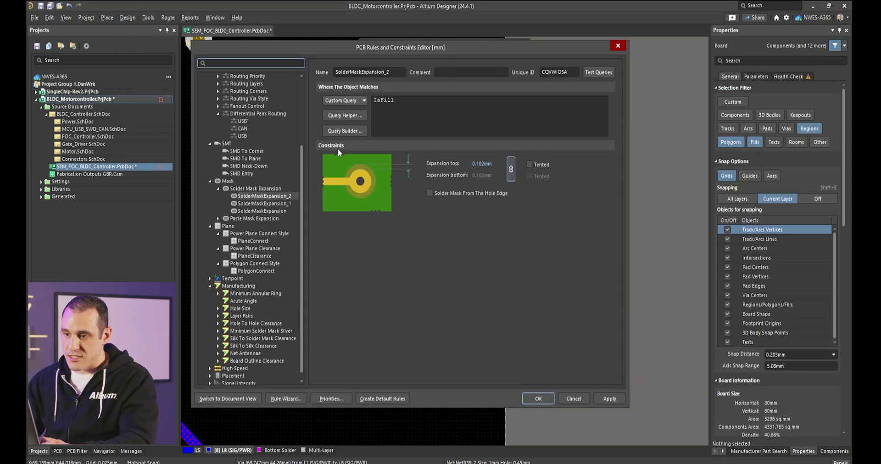
pyautogui.click(451, 100)
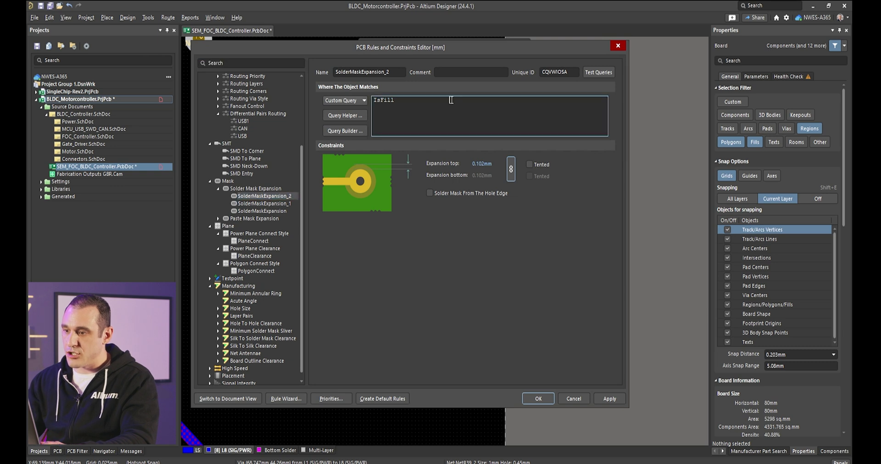
pyautogui.hotkey('ctrl', 'a')
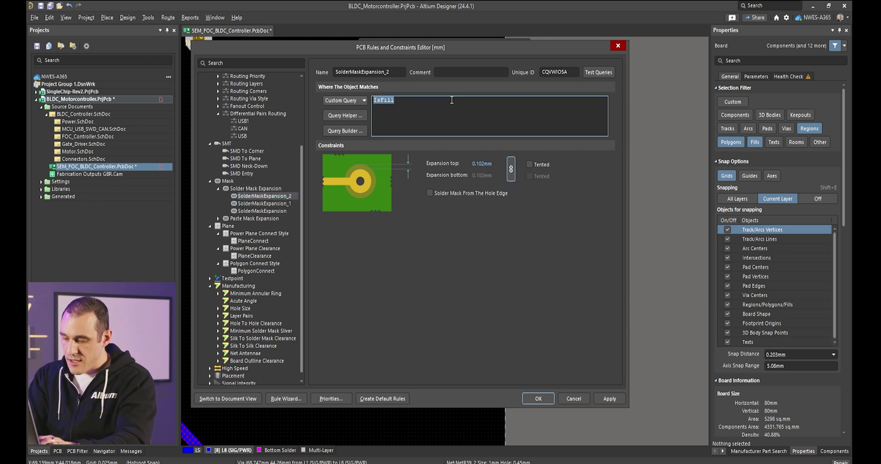
pyautogui.write('IsPol')
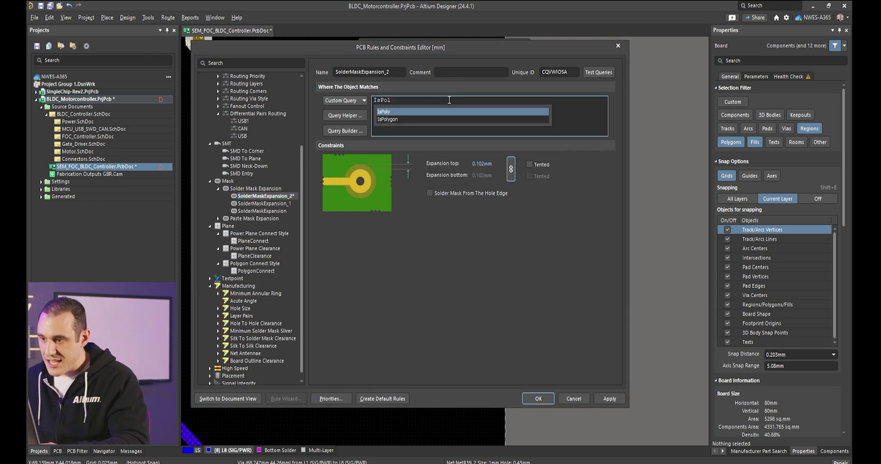
pyautogui.click(456, 111)
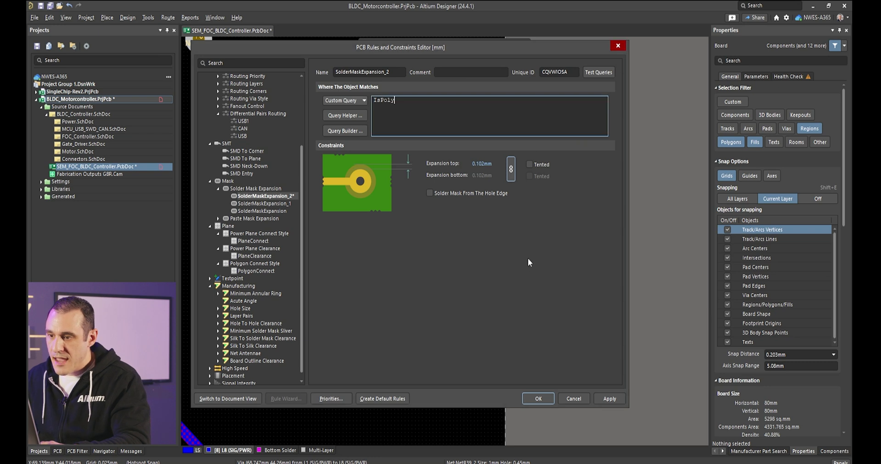
pyautogui.click(538, 399)
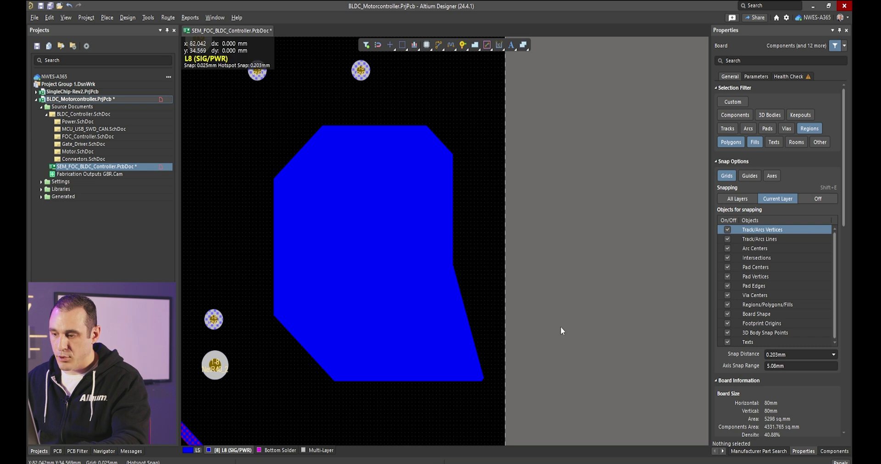
# Step: Inspect the polygon pour's solder mask coverage in the flipped 3D board view and return to the 2D layout
pyautogui.press('v')
pyautogui.press('b')
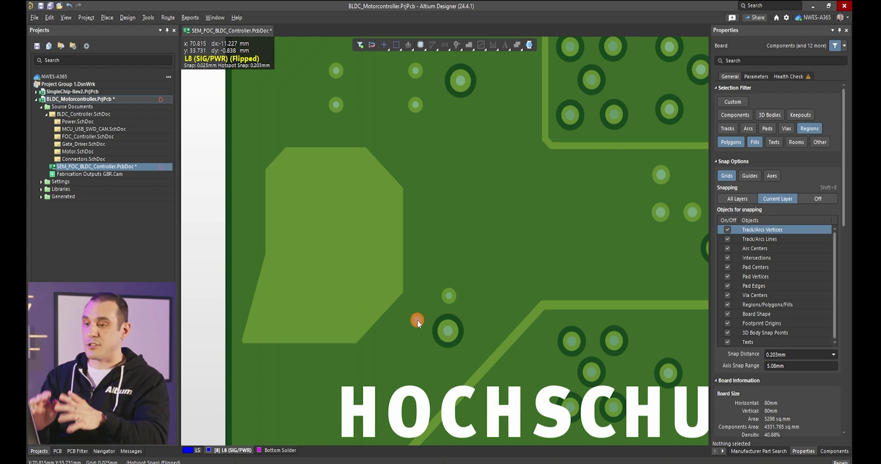
pyautogui.press('v')
pyautogui.press('b')
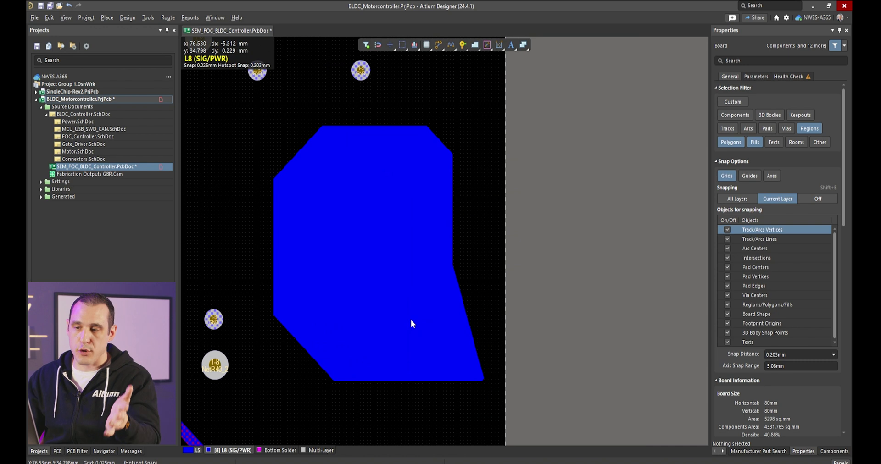
# Step: Explode the L8 polygon pour to free primitives and accept the conversion
pyautogui.click(430, 296)
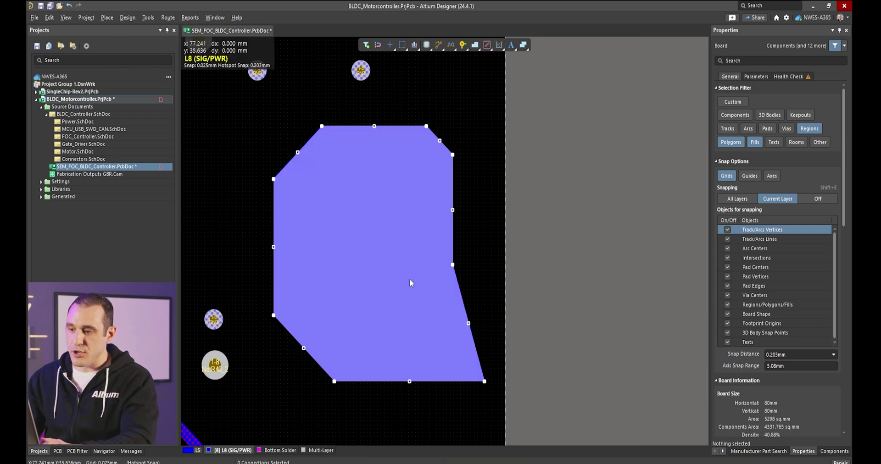
pyautogui.click(148, 17)
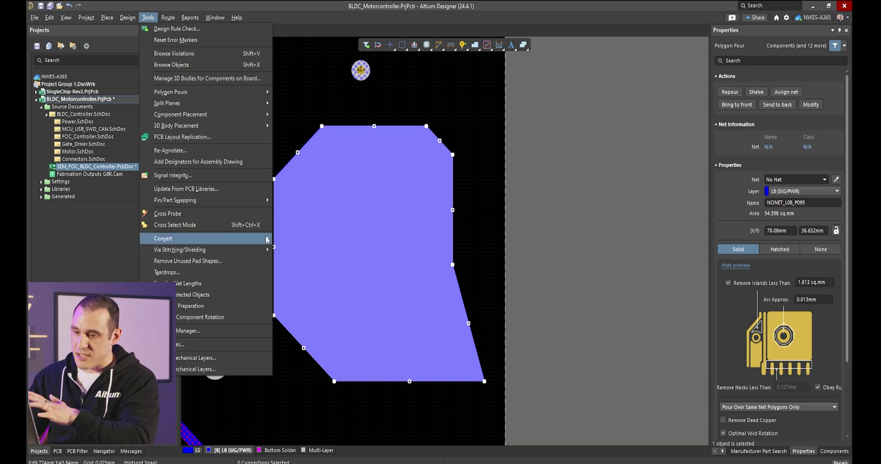
pyautogui.moveTo(266, 242)
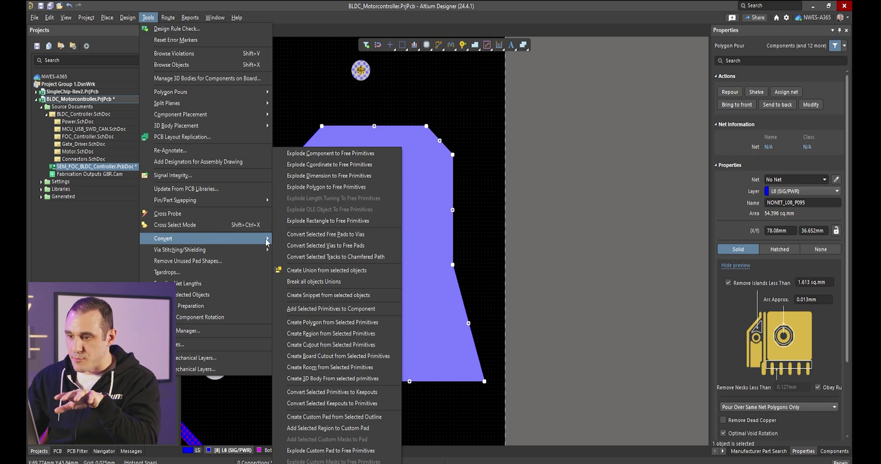
pyautogui.click(365, 186)
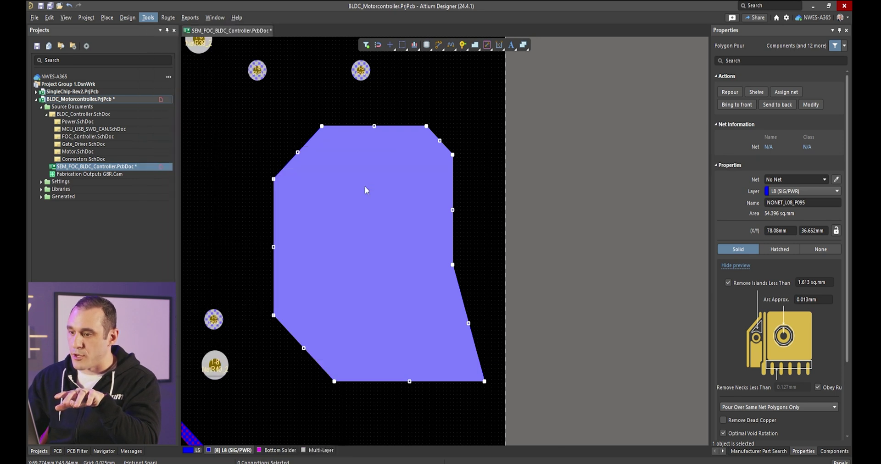
pyautogui.click(383, 250)
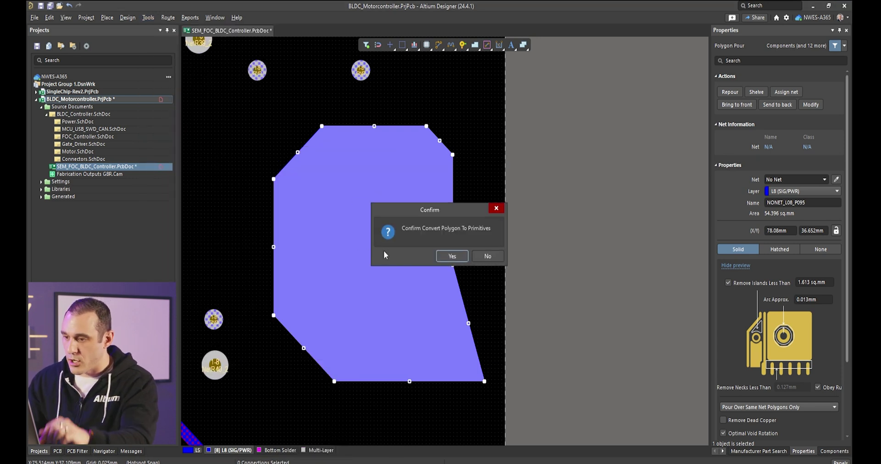
pyautogui.click(452, 256)
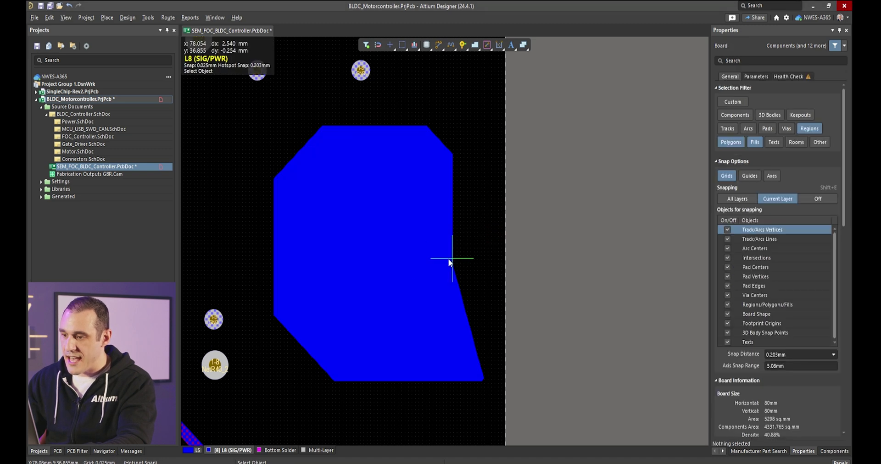
# Step: Enable a manual solder mask expansion of 0.2 mm on the copper region converted from the polygon pour
pyautogui.click(379, 266)
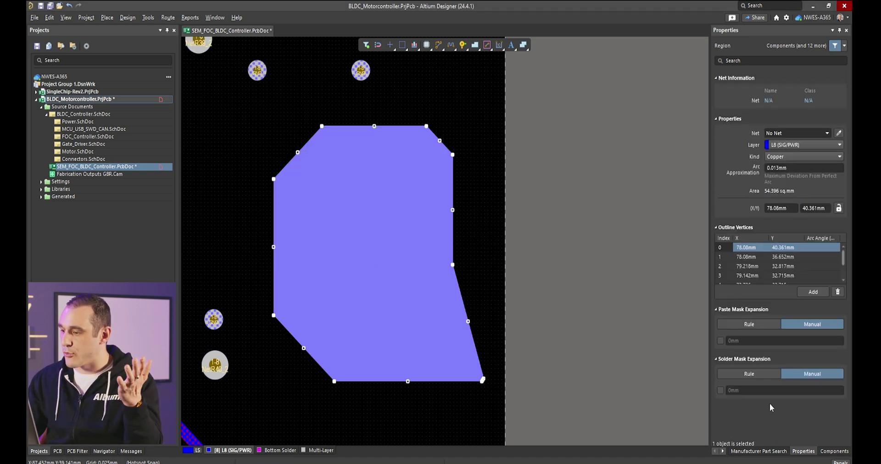
pyautogui.click(721, 391)
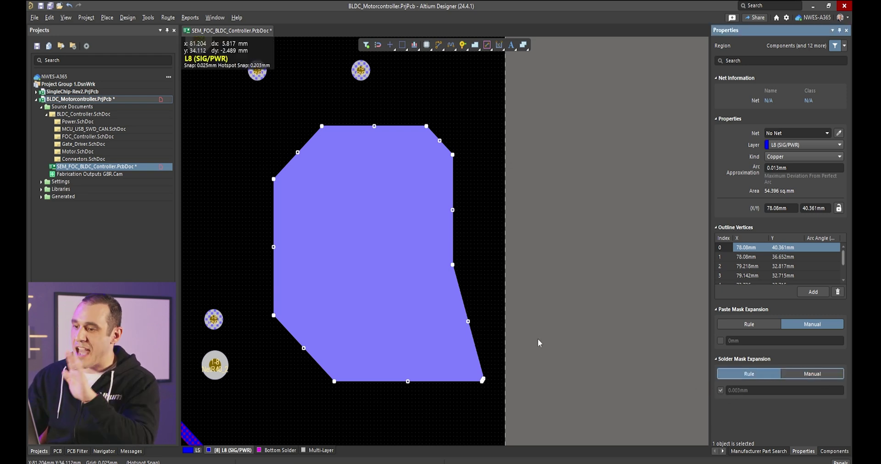
pyautogui.click(812, 374)
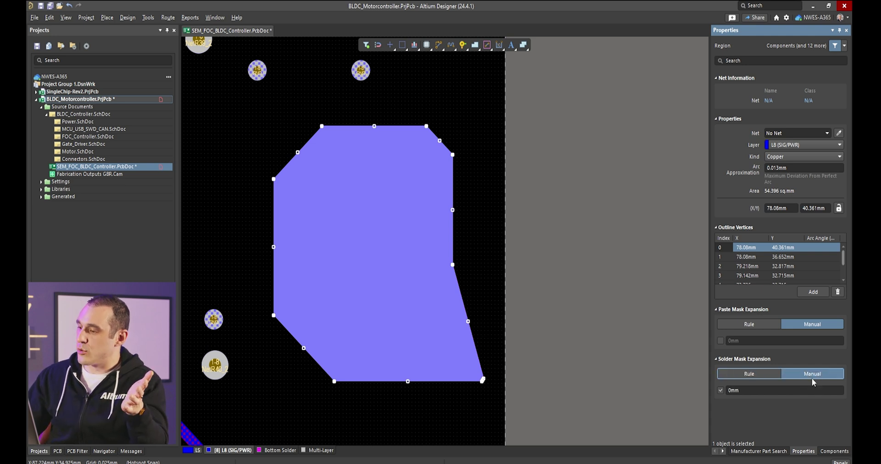
pyautogui.click(784, 391)
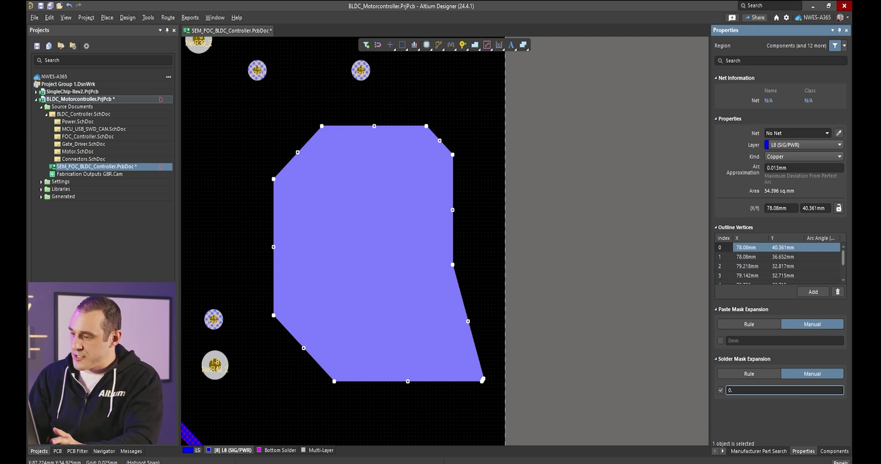
pyautogui.press('Return')
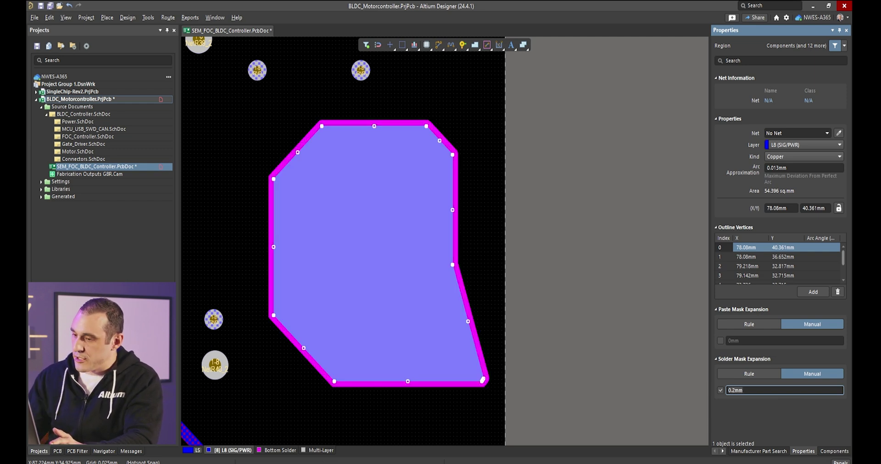
pyautogui.click(569, 212)
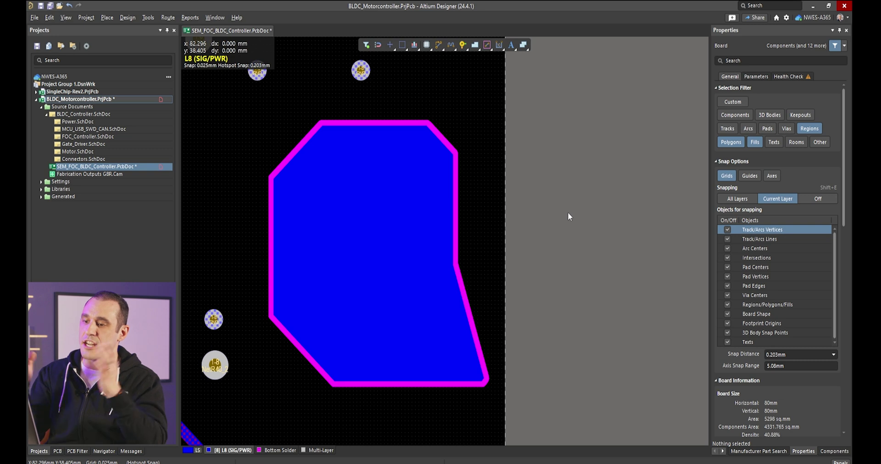